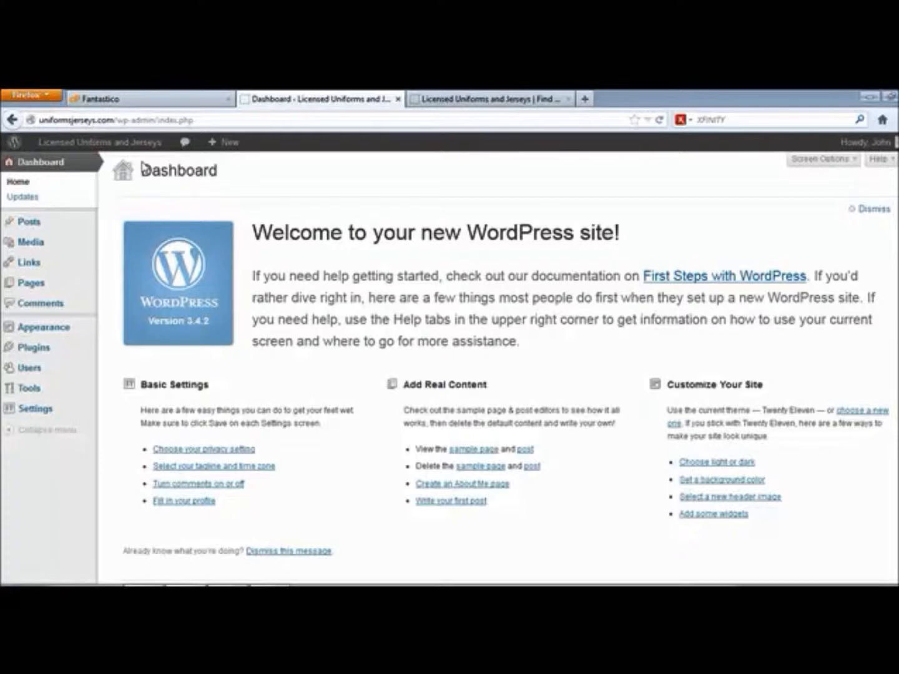
Look over the live site's front page.
left_click(441, 102)
scroll(331, 401, "down", 5)
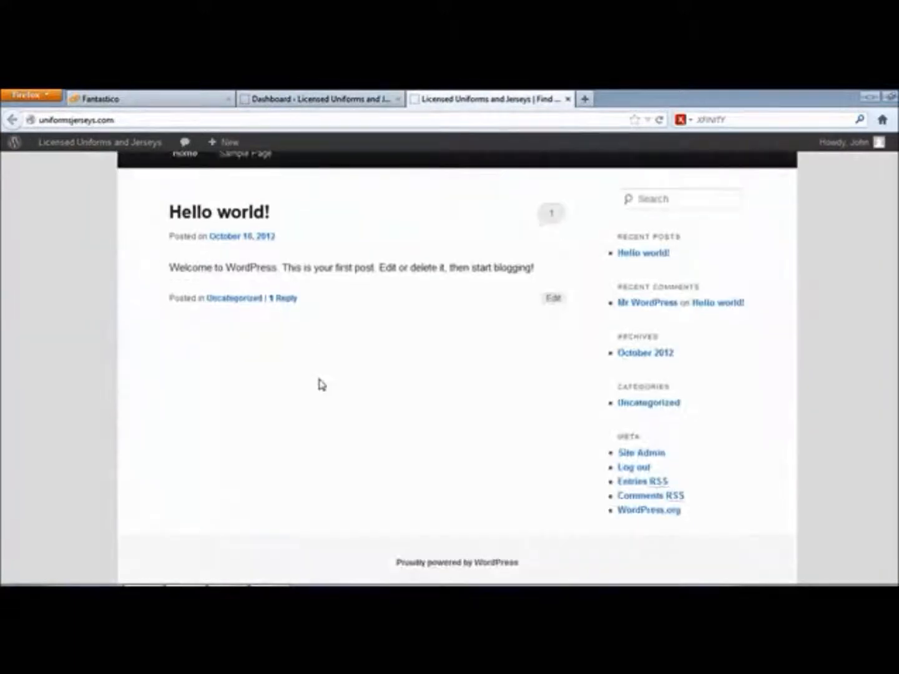
scroll(672, 315, "up", 5)
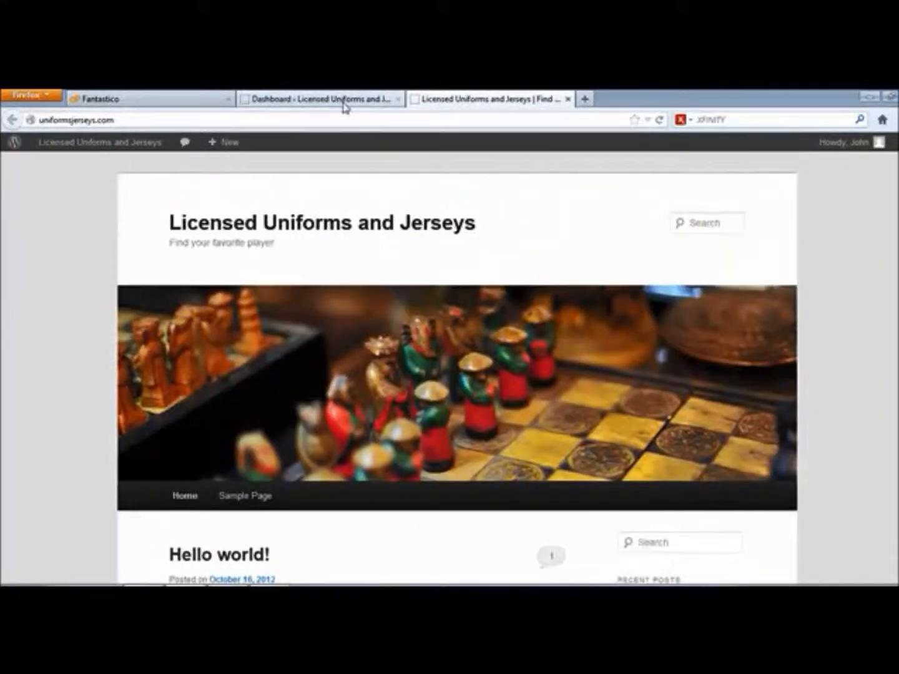
Return to the Dashboard and bring up the Settings submenu in the admin sidebar.
left_click(343, 101)
mouse_move(28, 227)
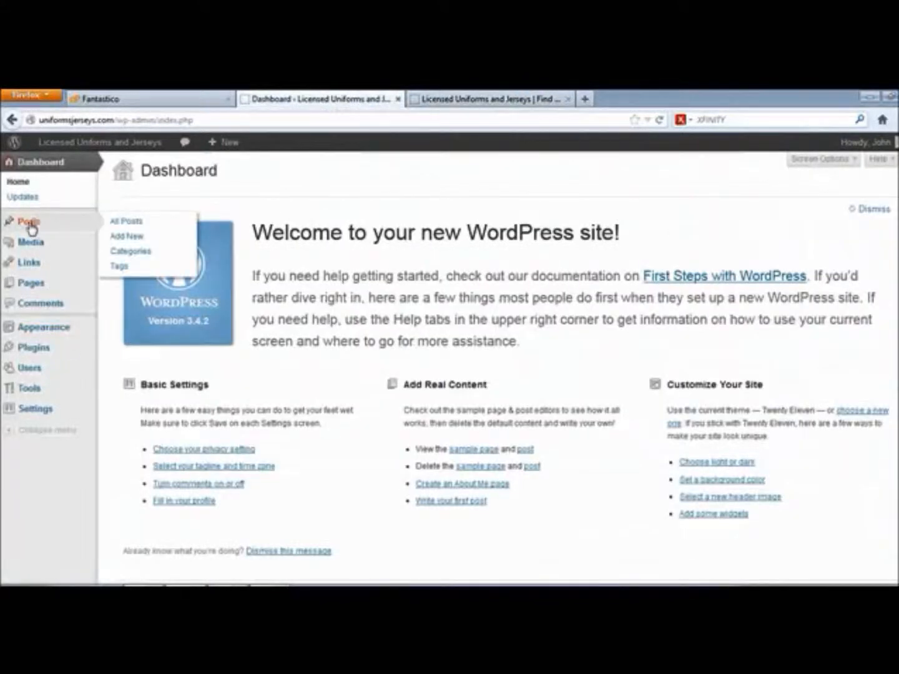
mouse_move(35, 414)
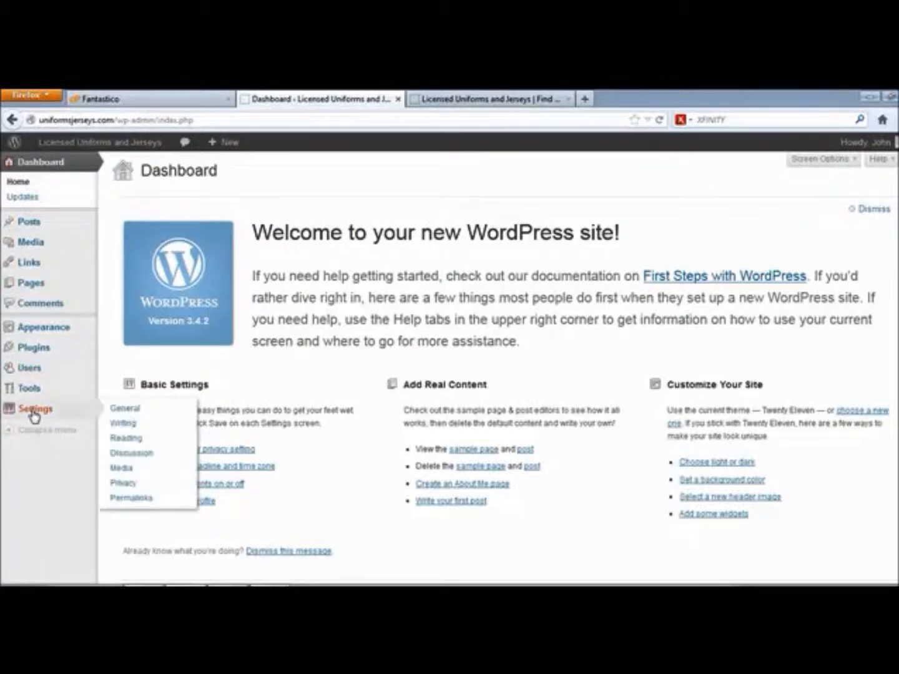
Open Settings > General and inspect the 'Licensed Uniforms and Jerseys' site title.
left_click(117, 409)
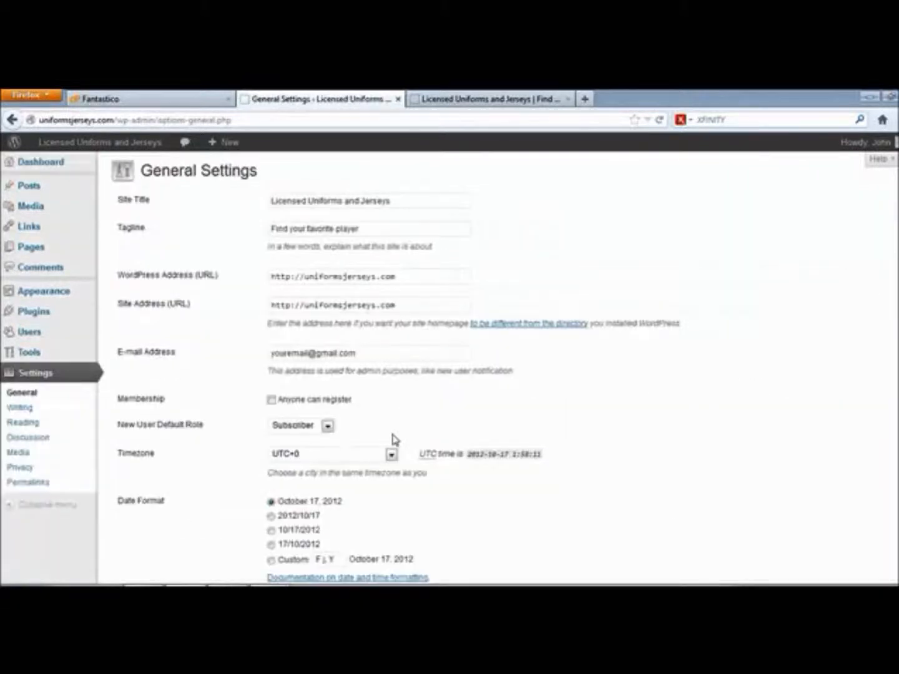
left_click(271, 200)
left_click_drag(284, 198, 428, 200)
left_click(424, 201)
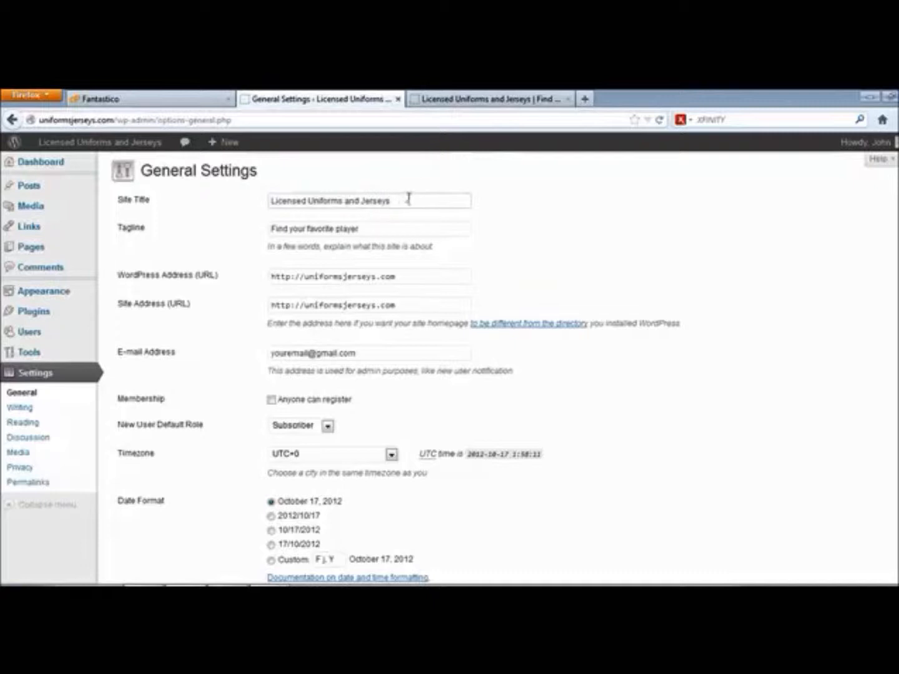
Compare the live front page with the General Settings fields.
left_click(453, 101)
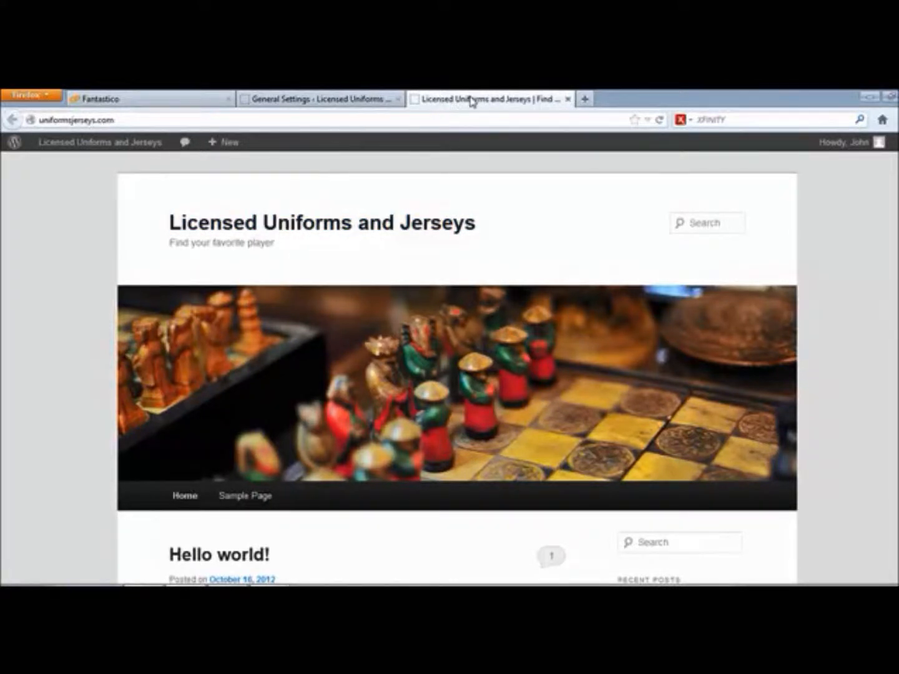
left_click(339, 98)
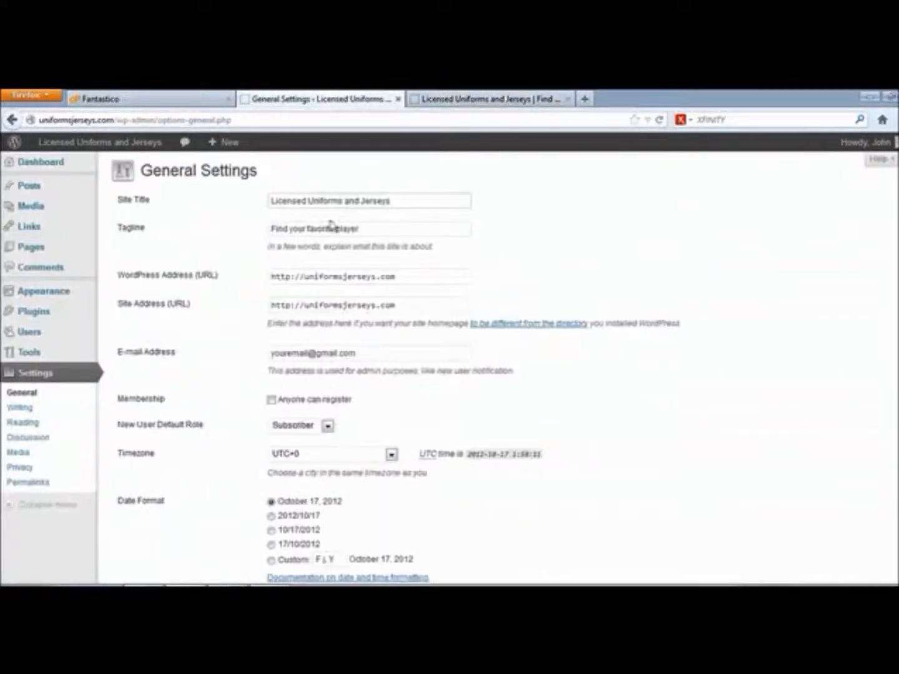
left_click(497, 105)
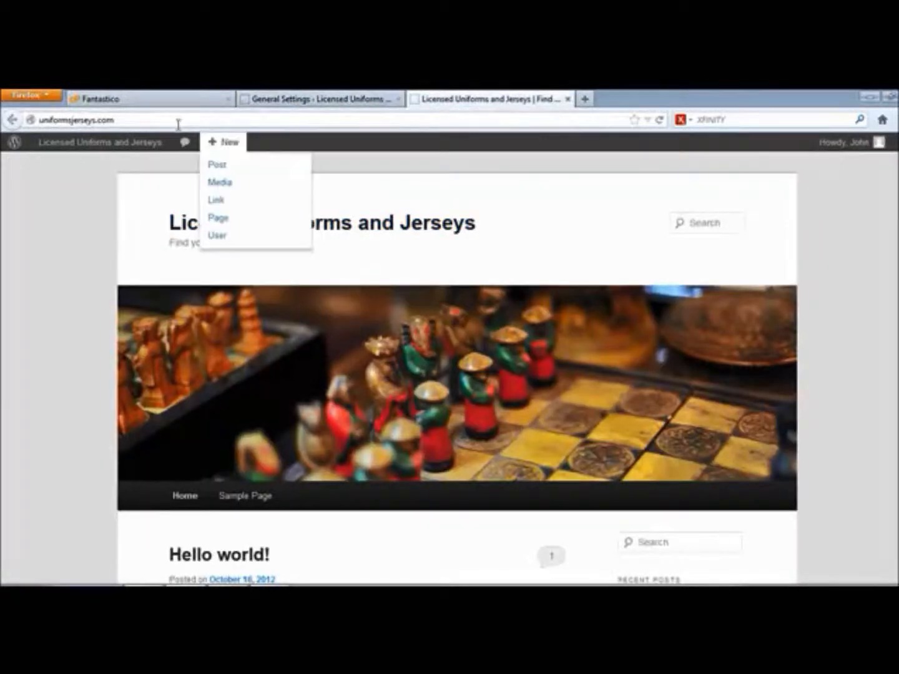
left_click(317, 98)
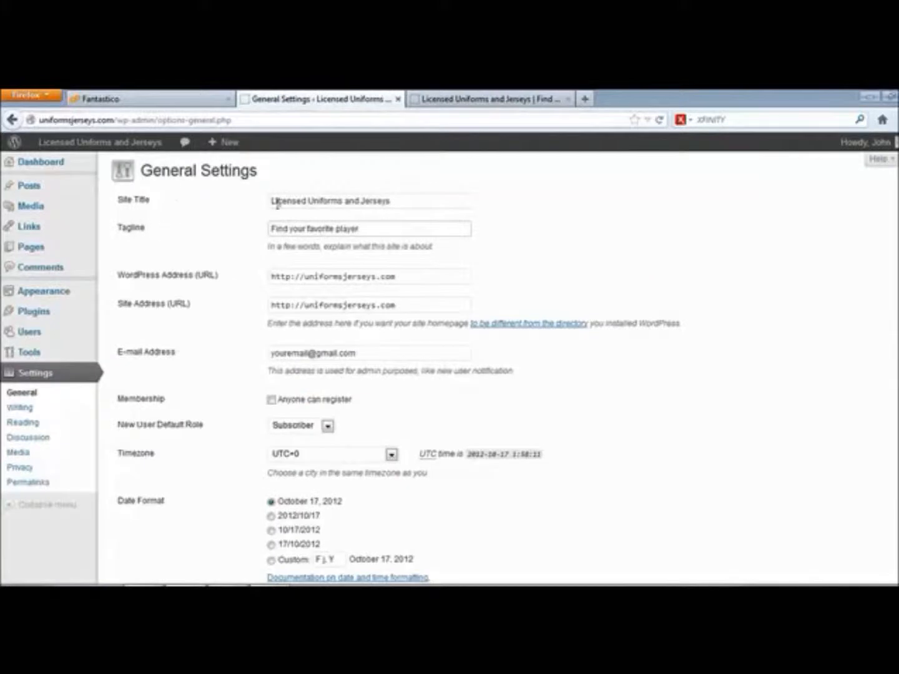
Make the site title 'Licensed Sports Uniforms and Jerseys' and select the old tagline.
left_click(307, 201)
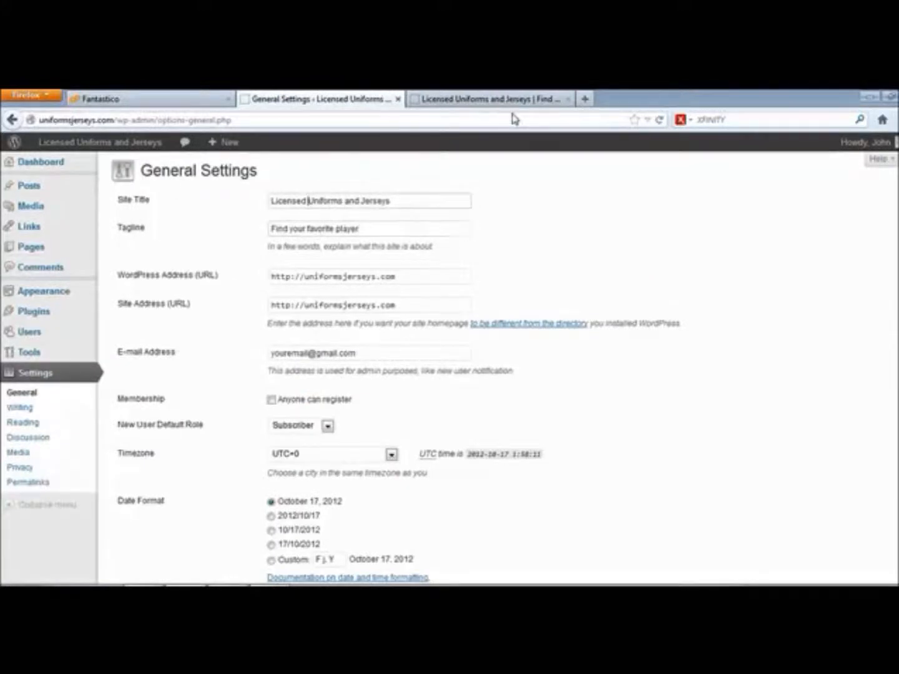
type("S")
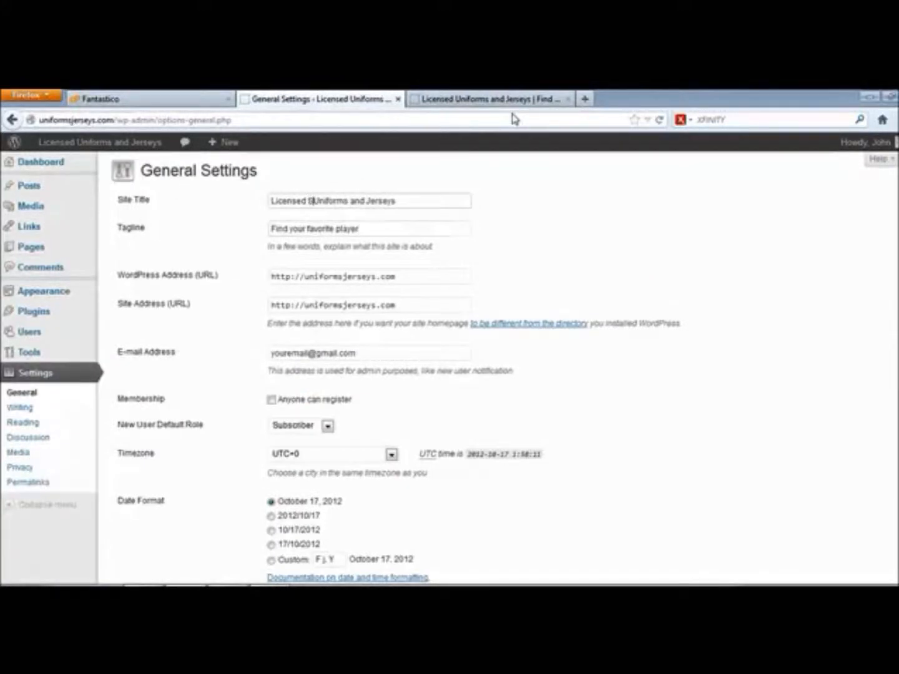
type("ports")
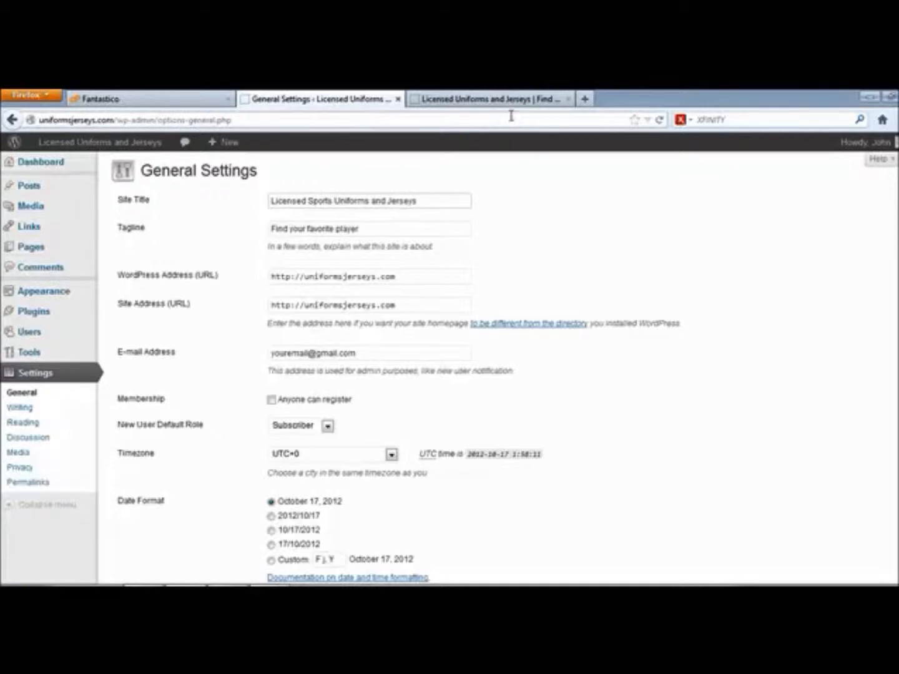
left_click(400, 229)
left_click_drag(400, 228, 120, 236)
Change the tagline to 'Support your favorite teams and players with their jerseys'.
type("Find")
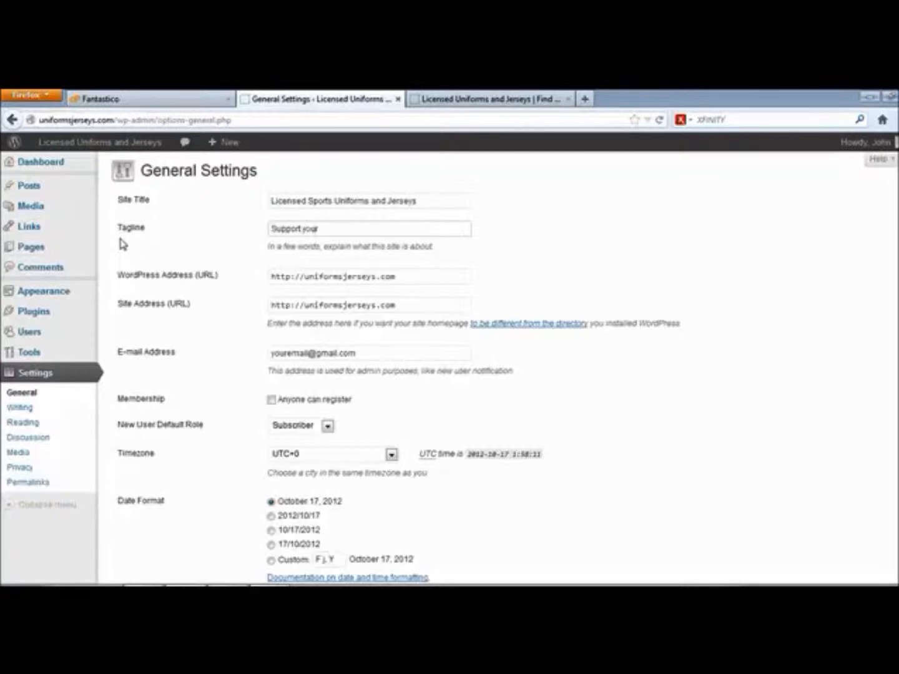
type("e player with their jersey")
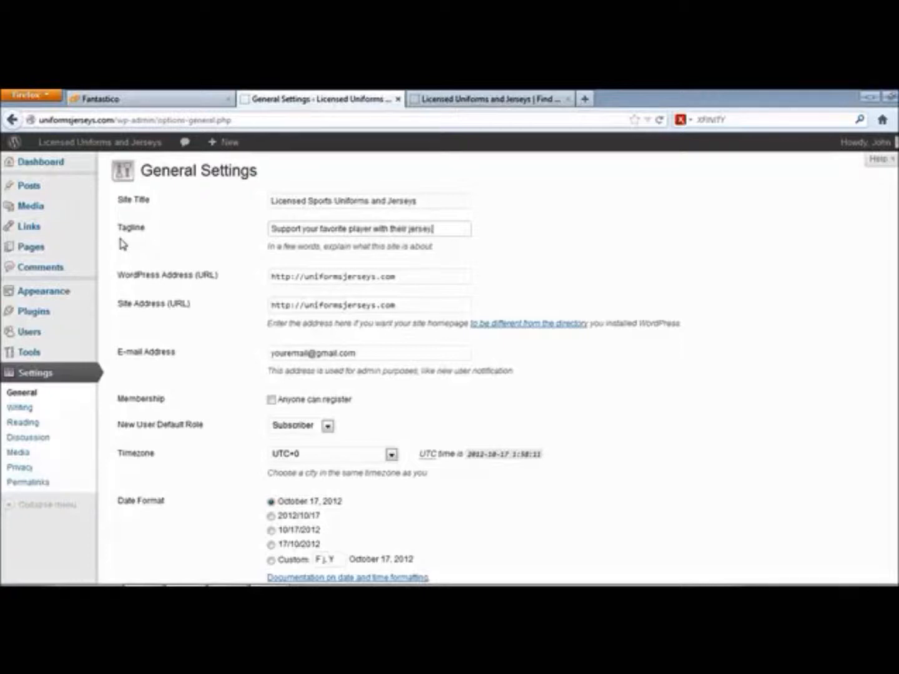
left_click(343, 226)
type("teams and")
left_click(412, 229)
type("s")
left_click(341, 203)
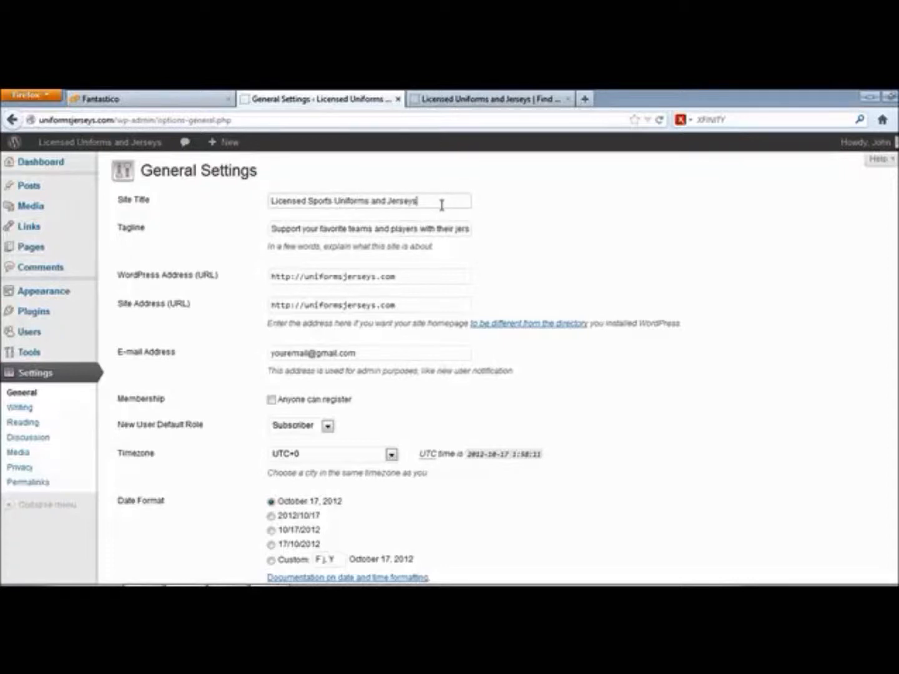
mouse_move(271, 230)
left_mouse_down()
mouse_move(505, 225)
mouse_move(468, 241)
mouse_move(276, 243)
left_mouse_up()
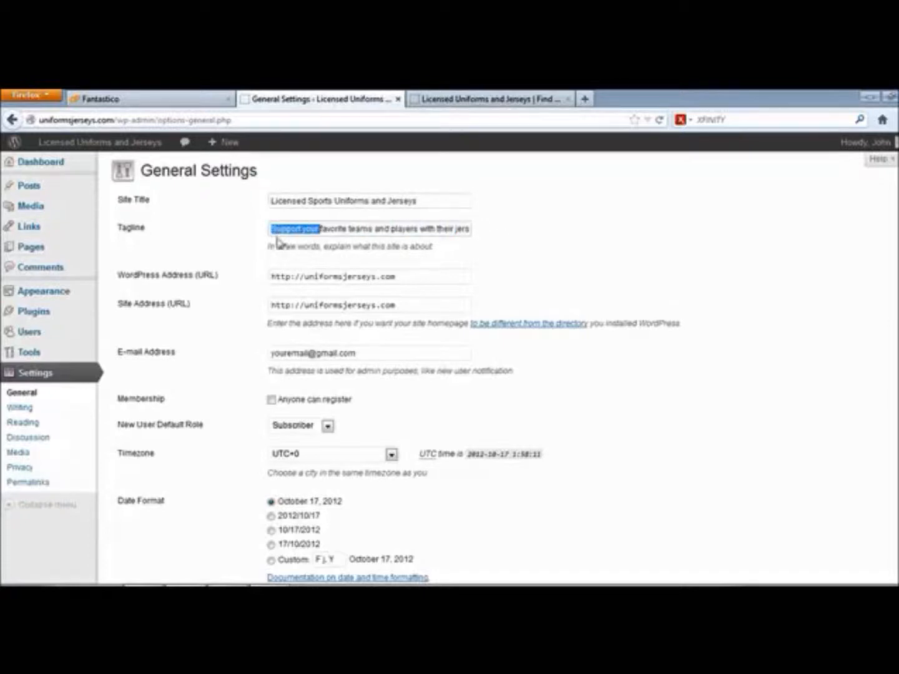
left_click(269, 229)
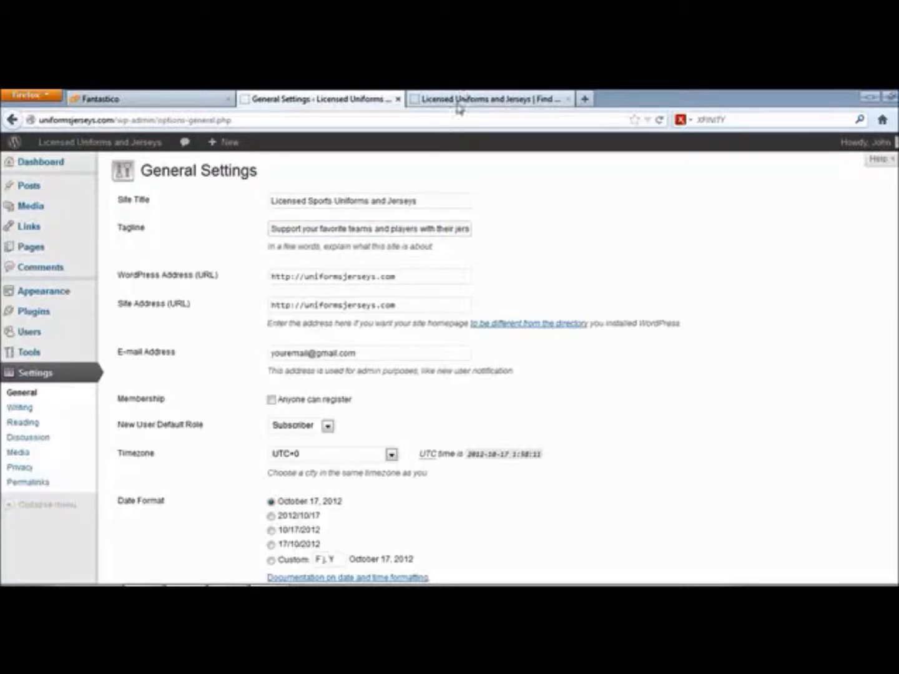
left_click(462, 100)
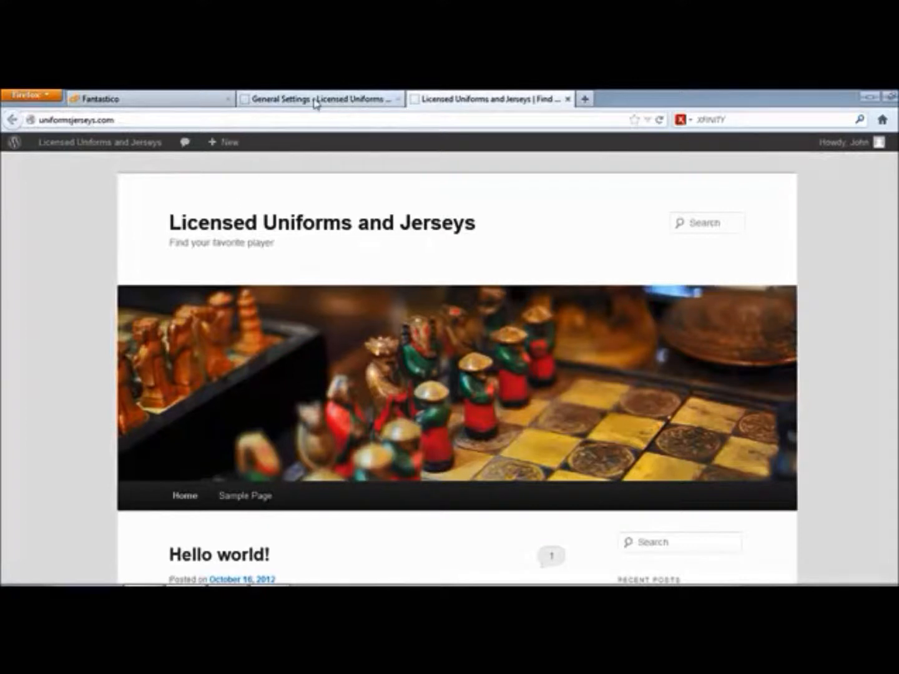
left_click(315, 99)
left_click(513, 98)
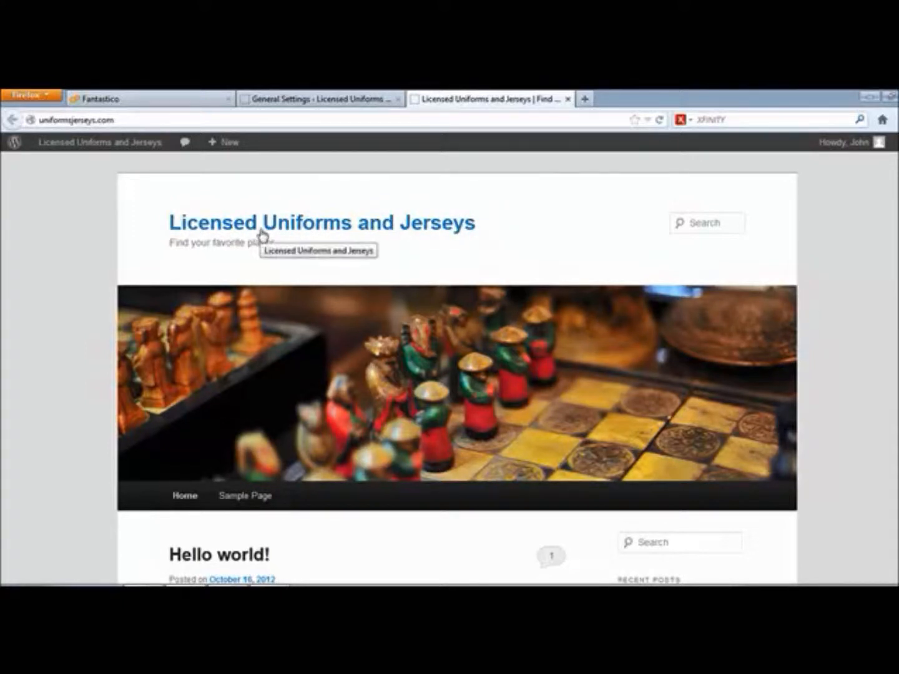
left_click(316, 99)
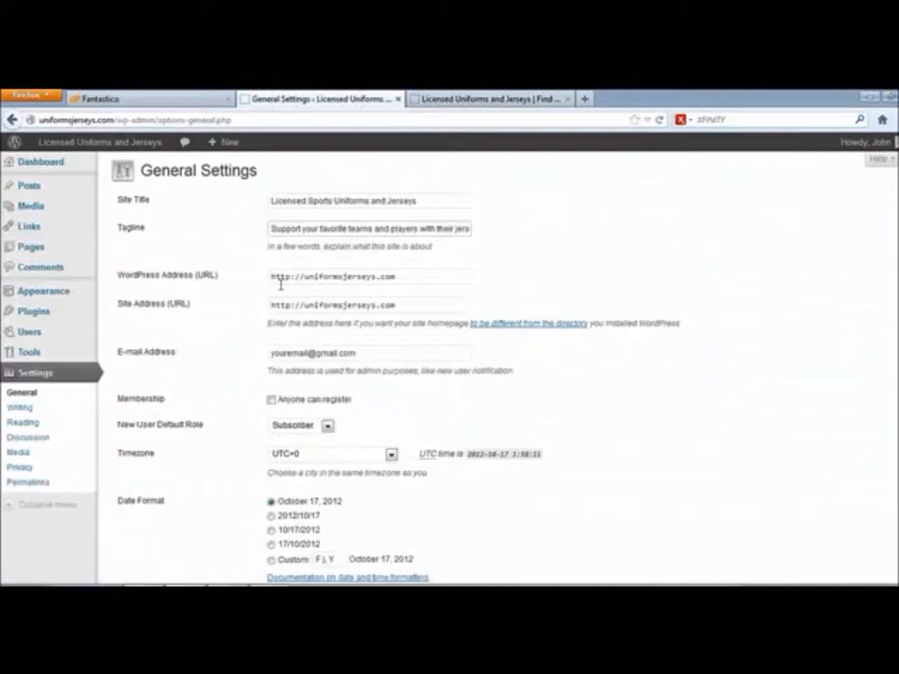
left_click_drag(360, 228, 211, 228)
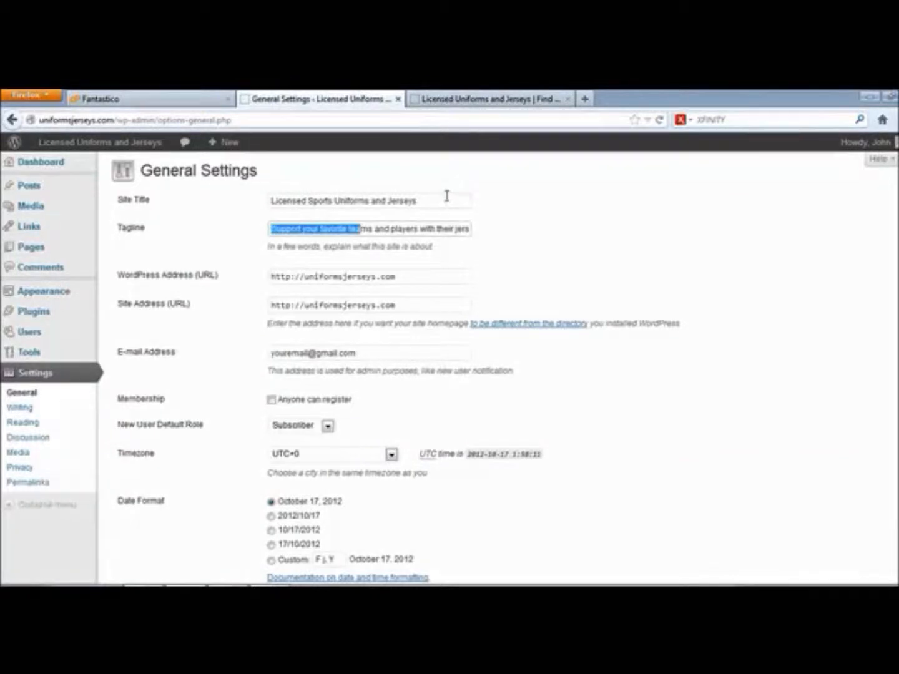
left_click(446, 196)
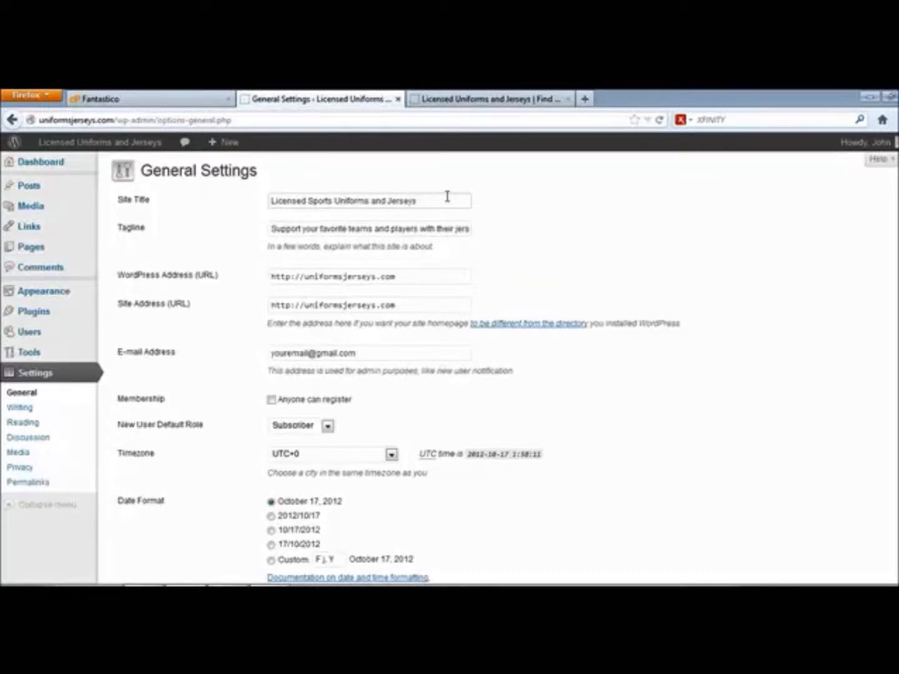
left_click(310, 277)
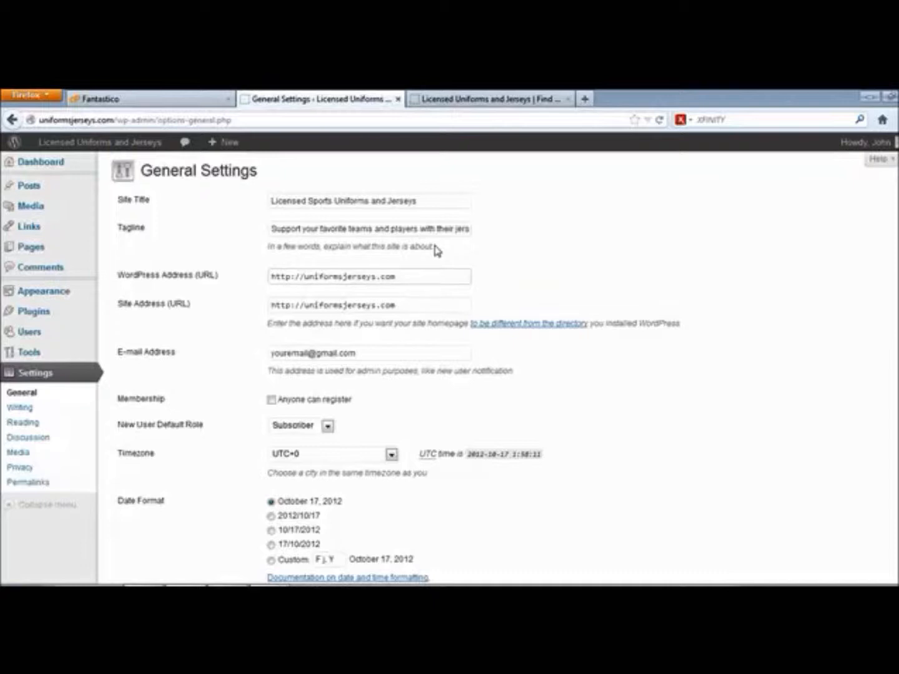
left_click_drag(305, 276, 387, 272)
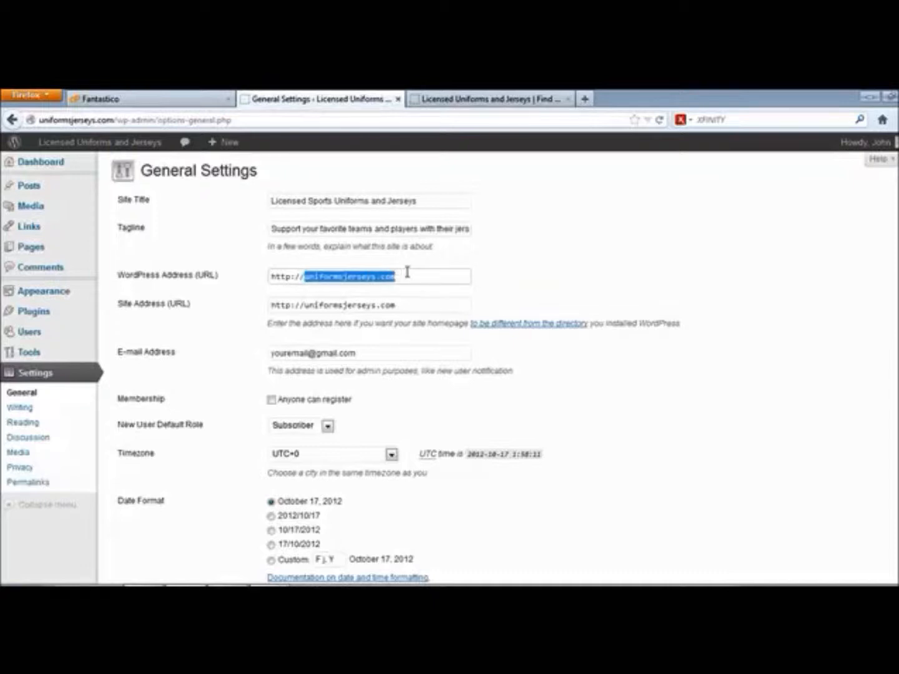
left_click(417, 273)
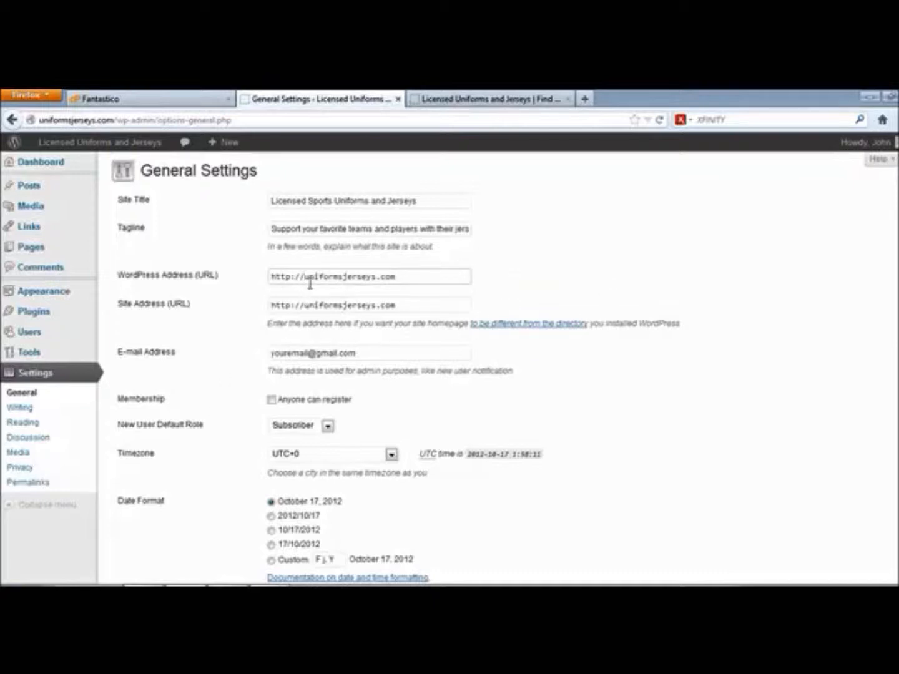
left_click_drag(306, 272, 432, 277)
left_click(432, 277)
left_click(409, 305)
left_click(307, 275)
type("www.")
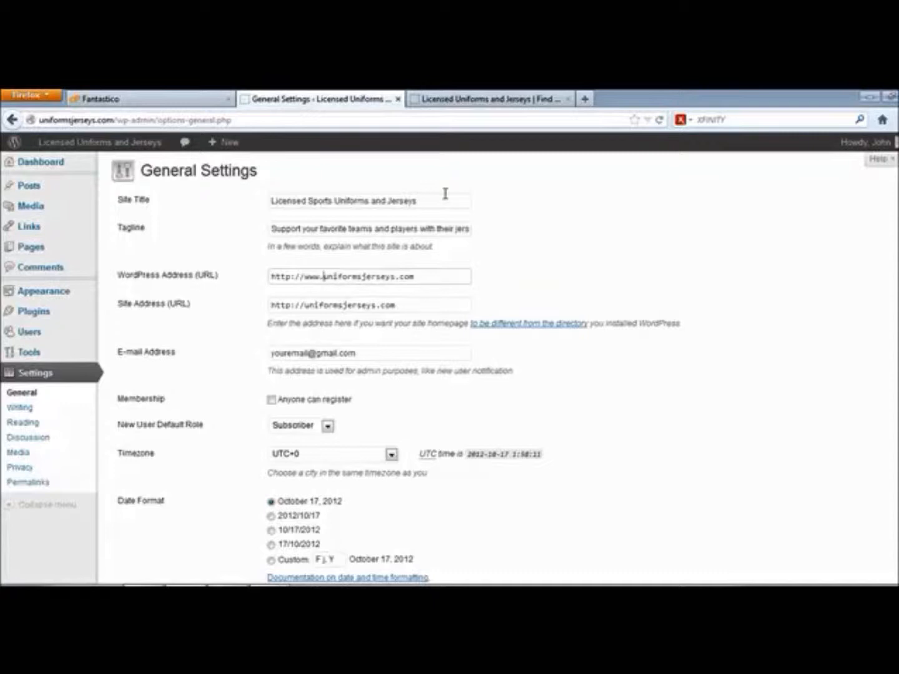
left_click(305, 305)
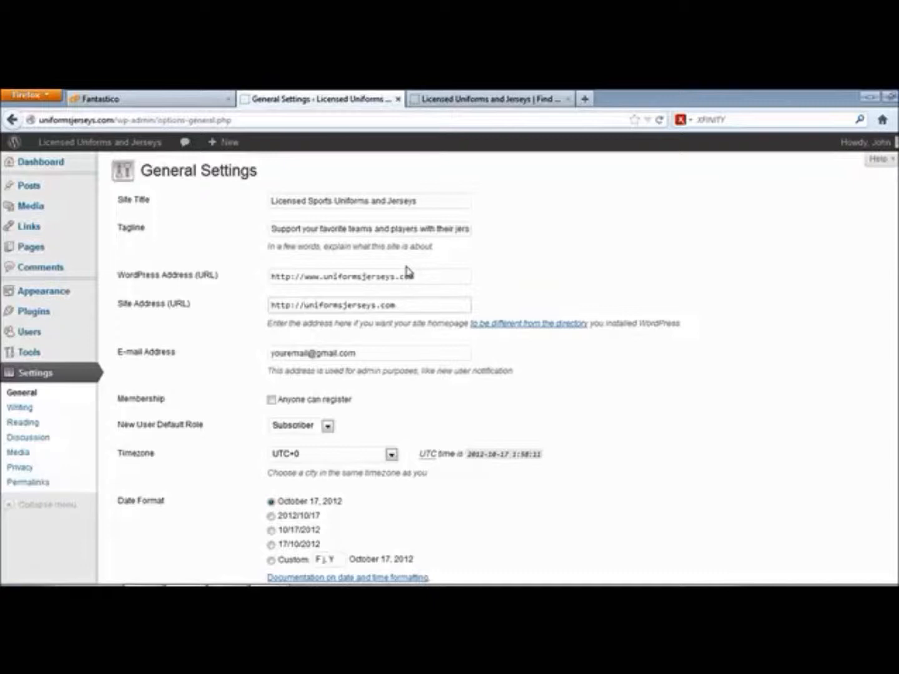
type("www.")
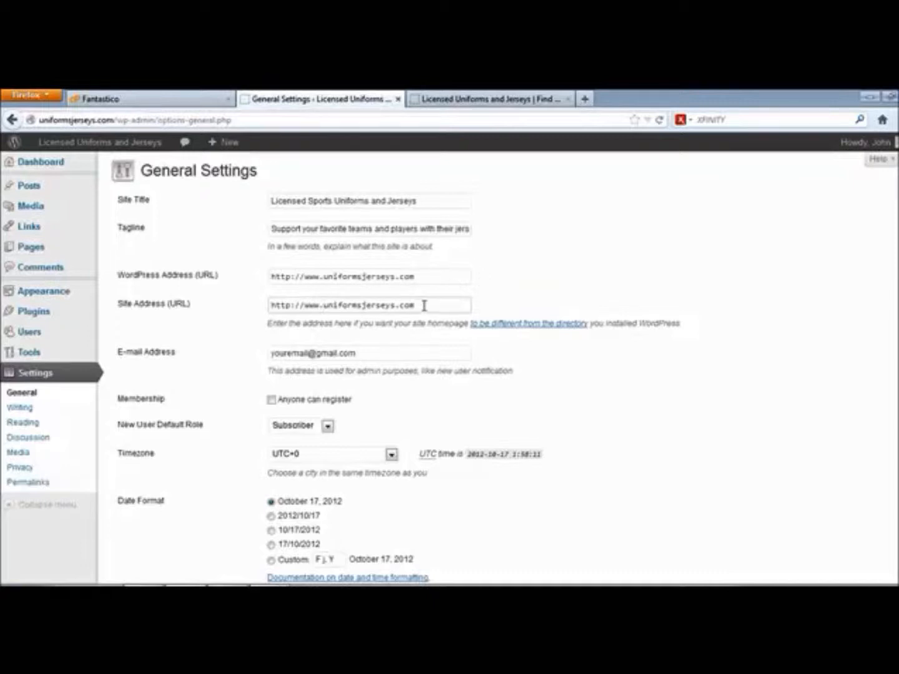
Check the admin E-mail Address field and scroll further down the settings.
triple_click(289, 353)
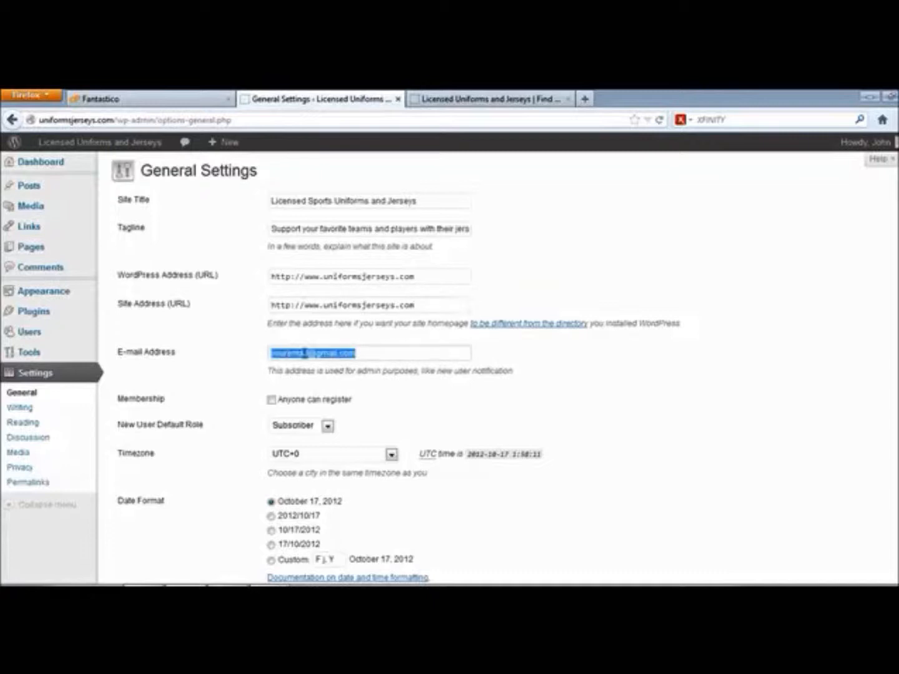
left_click(381, 347)
scroll(396, 387, "down", 5)
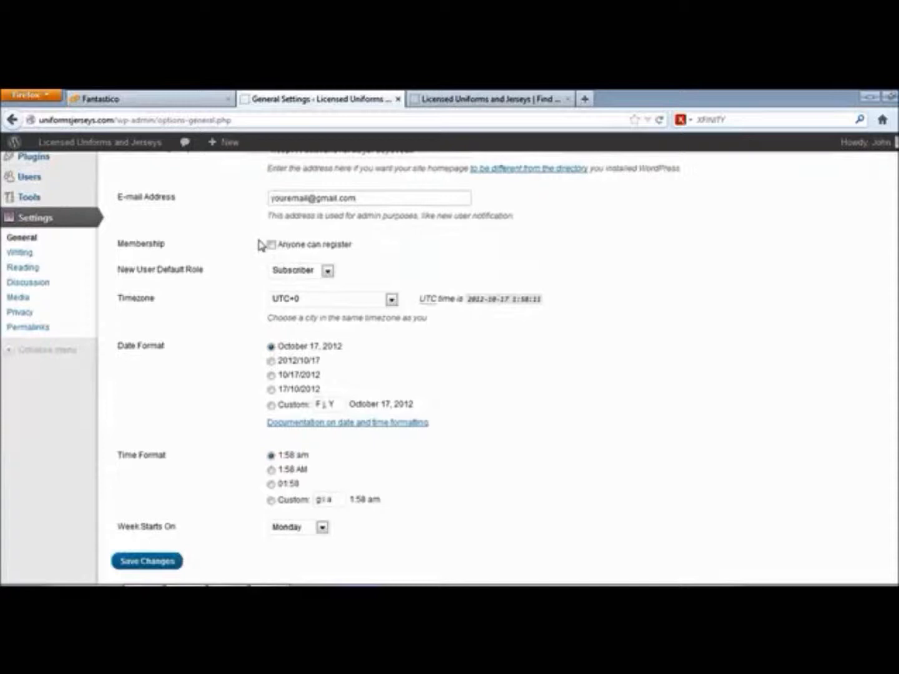
left_click(274, 247)
left_click(272, 246)
left_click(327, 271)
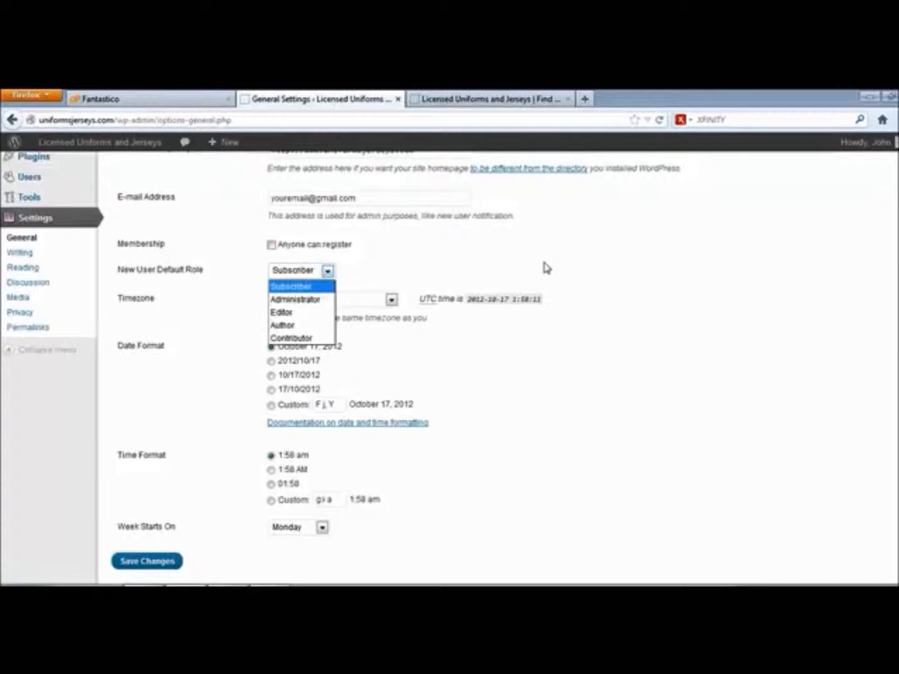
left_click(461, 257)
left_click(272, 246)
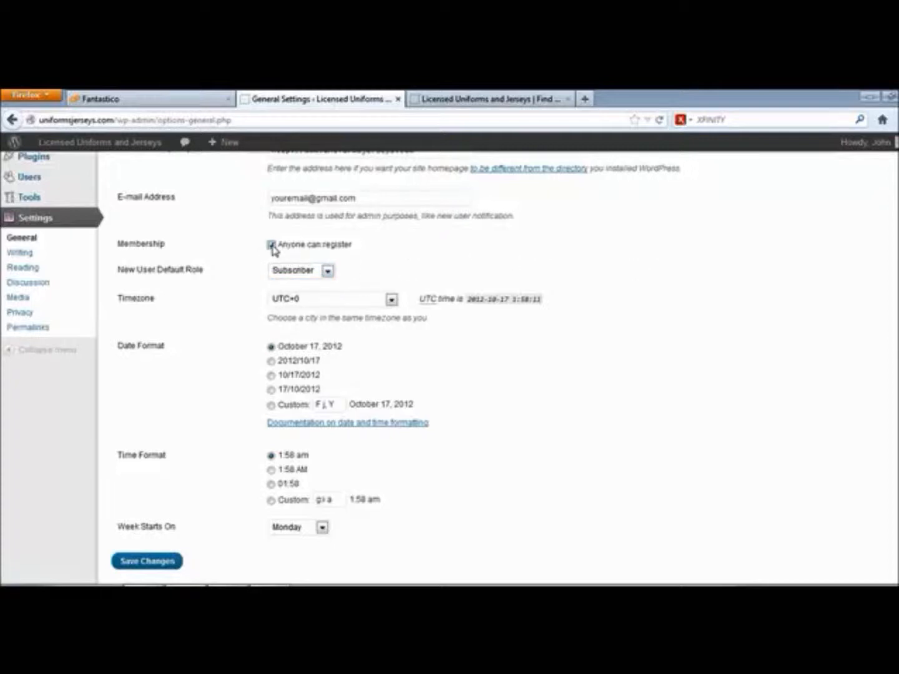
left_click(327, 271)
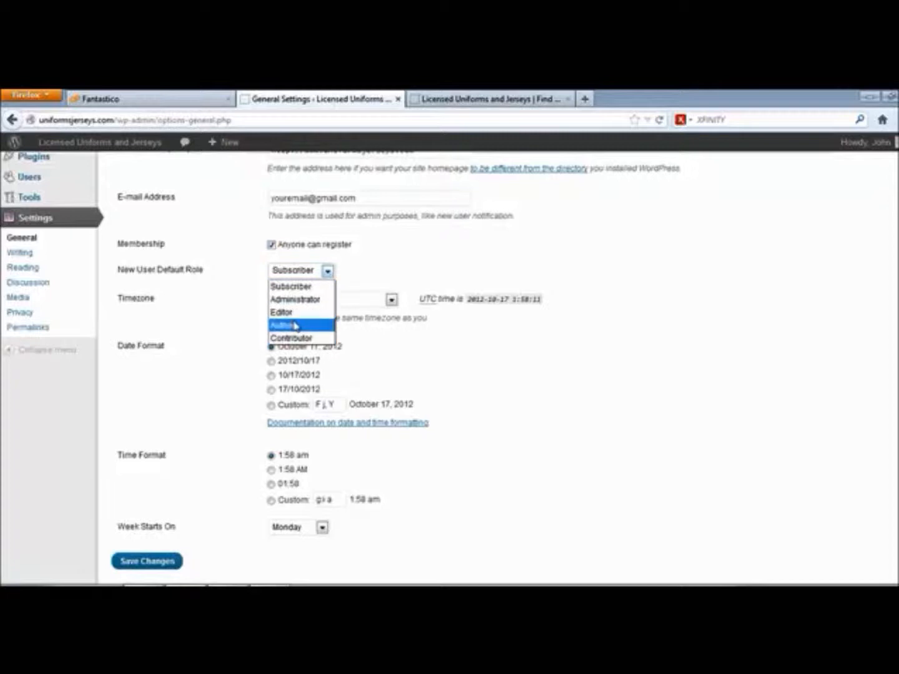
left_click(301, 287)
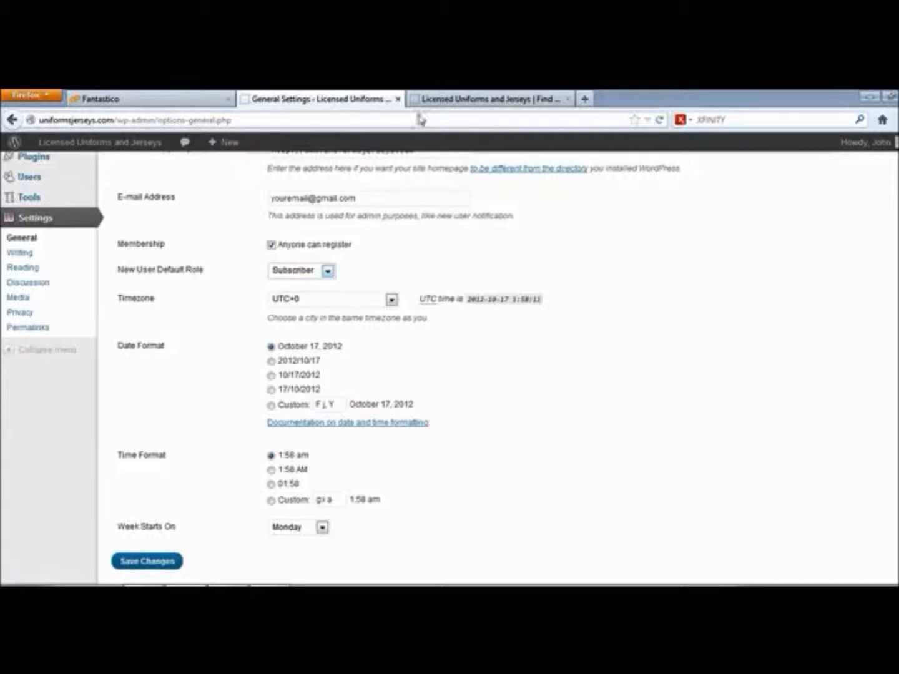
left_click(271, 243)
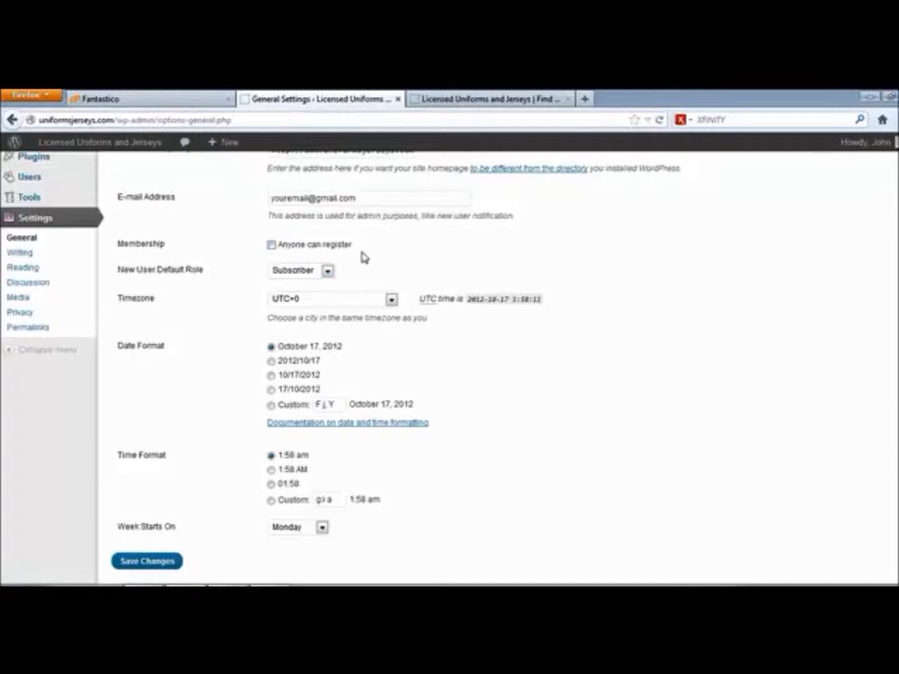
scroll(319, 261, "down", 1)
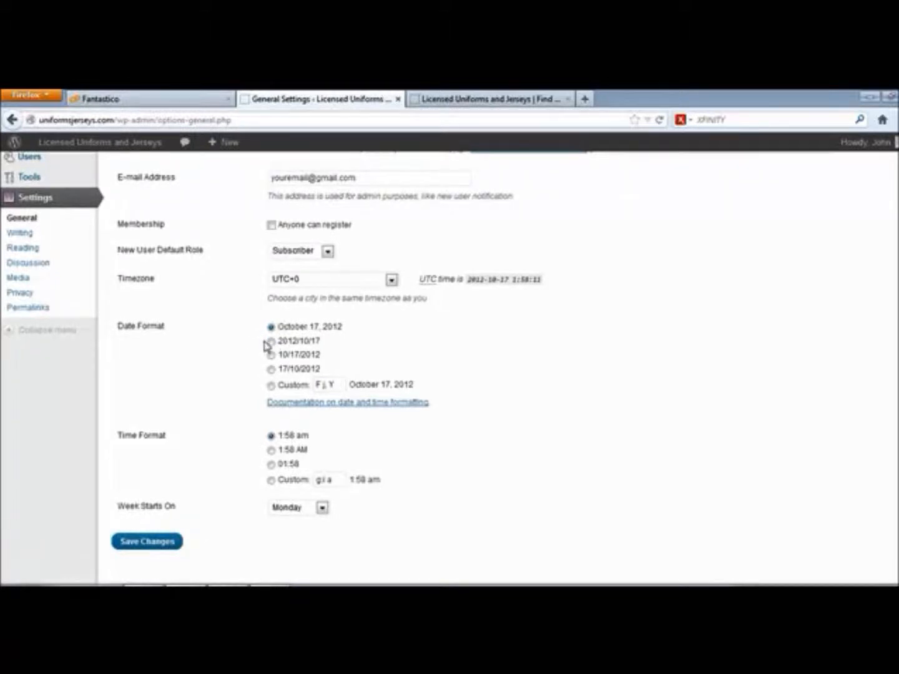
Keep the October 17, 2012 date format and Monday as the week's first day.
left_click(271, 341)
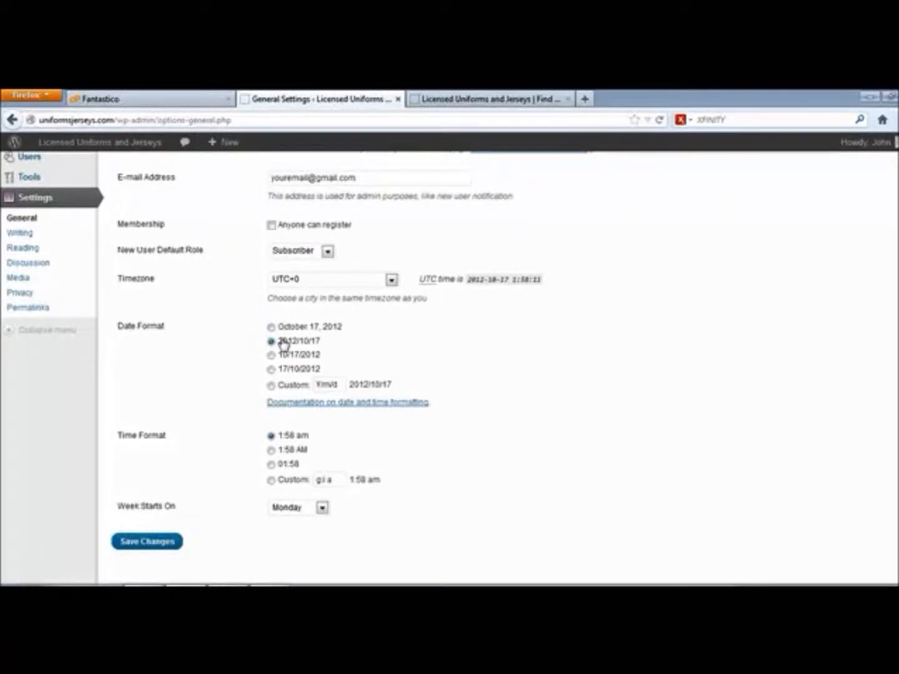
left_click(271, 326)
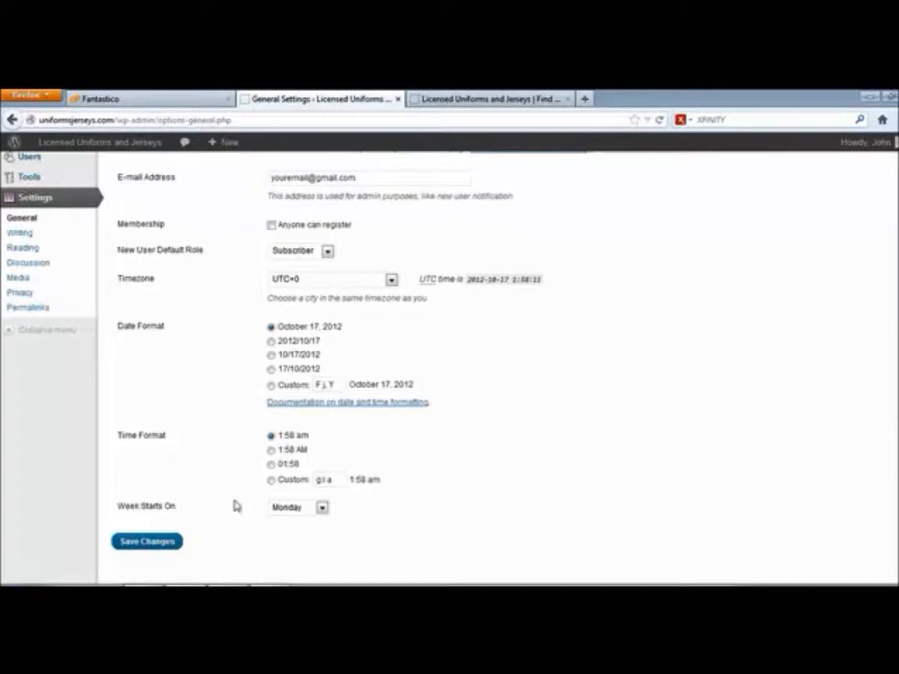
left_click(321, 508)
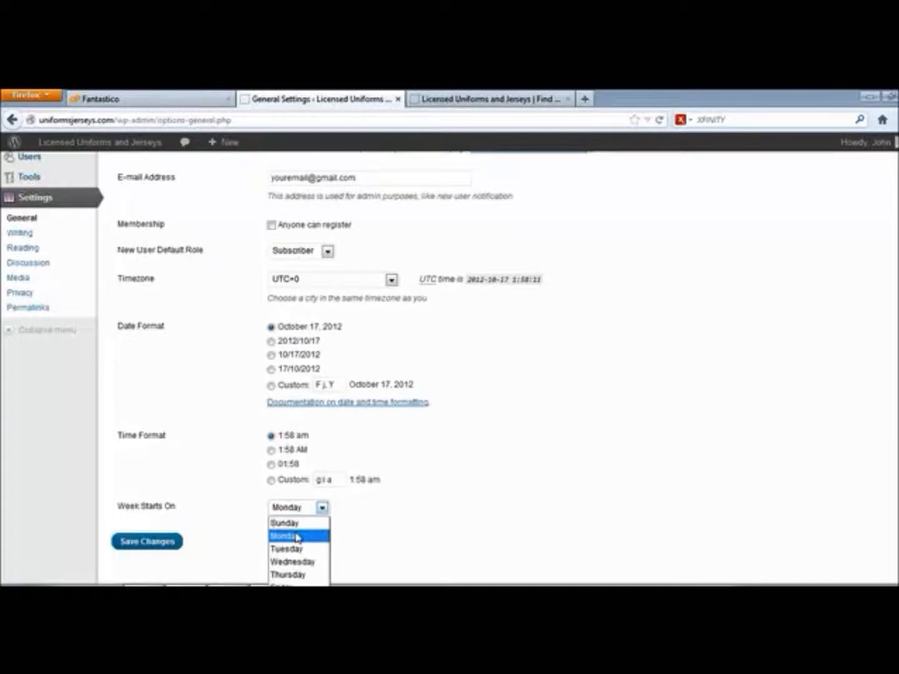
left_click(297, 537)
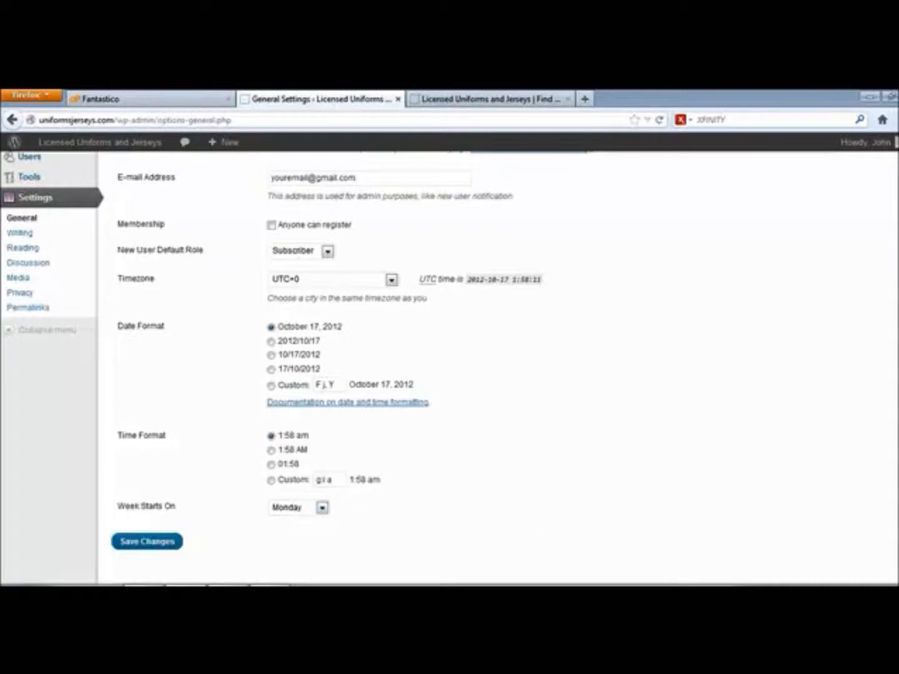
Recheck the www WordPress Address and save the General Settings.
scroll(449, 362, "up", 4)
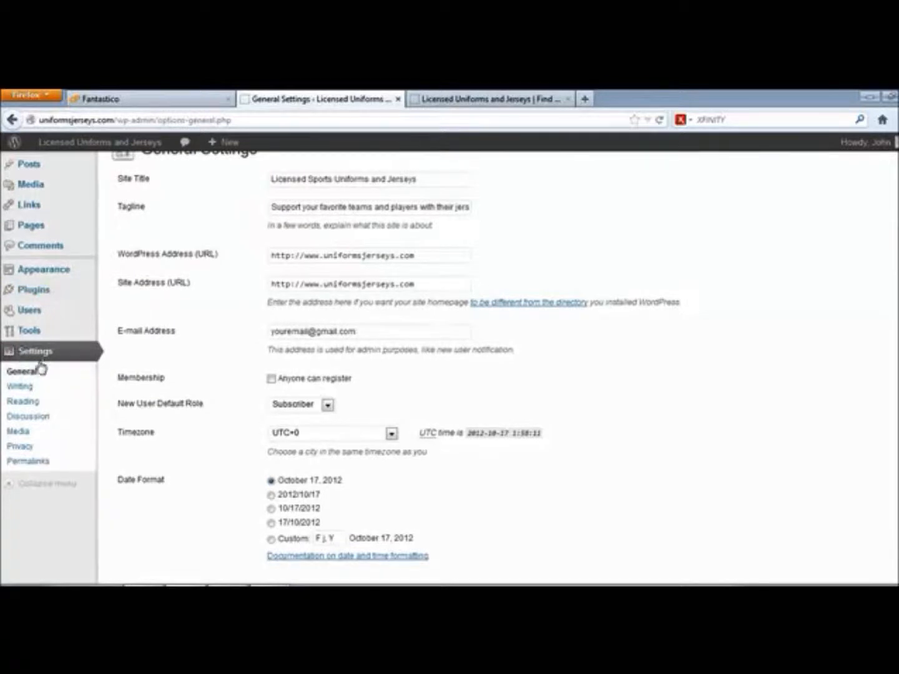
scroll(531, 343, "up", 1)
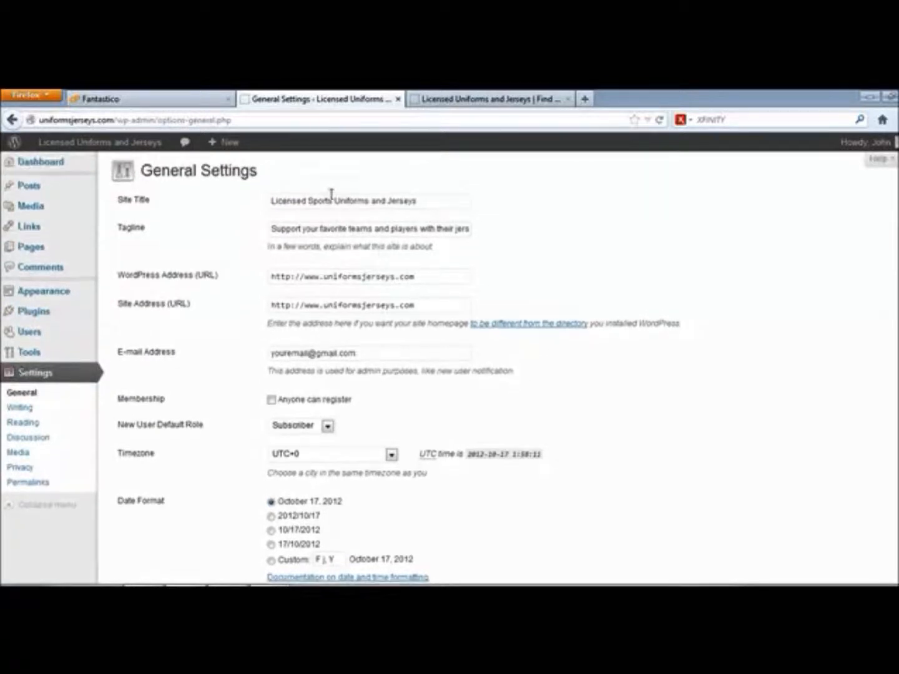
double_click(306, 276)
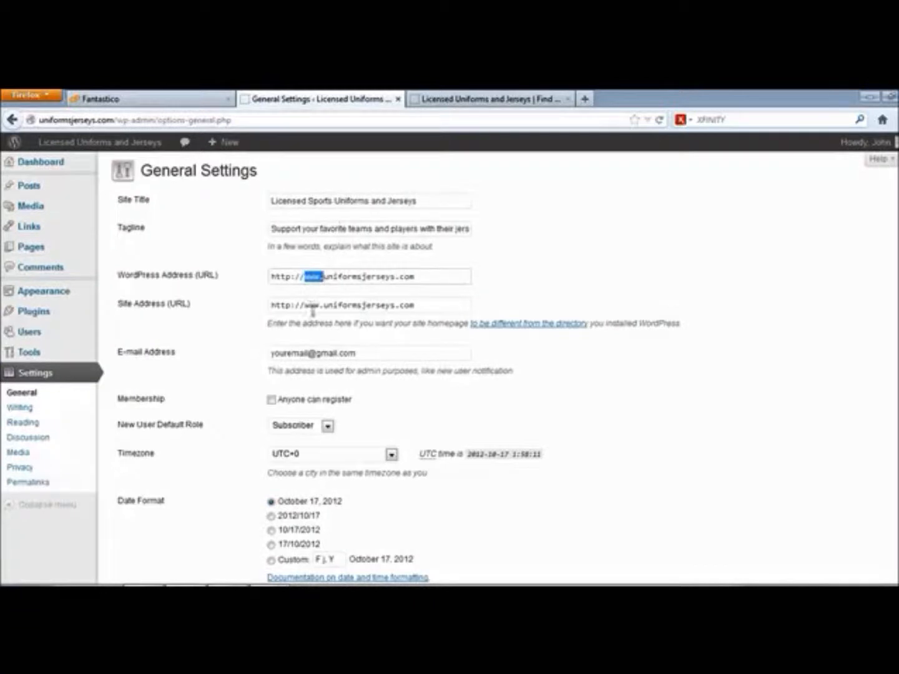
scroll(397, 335, "down", 5)
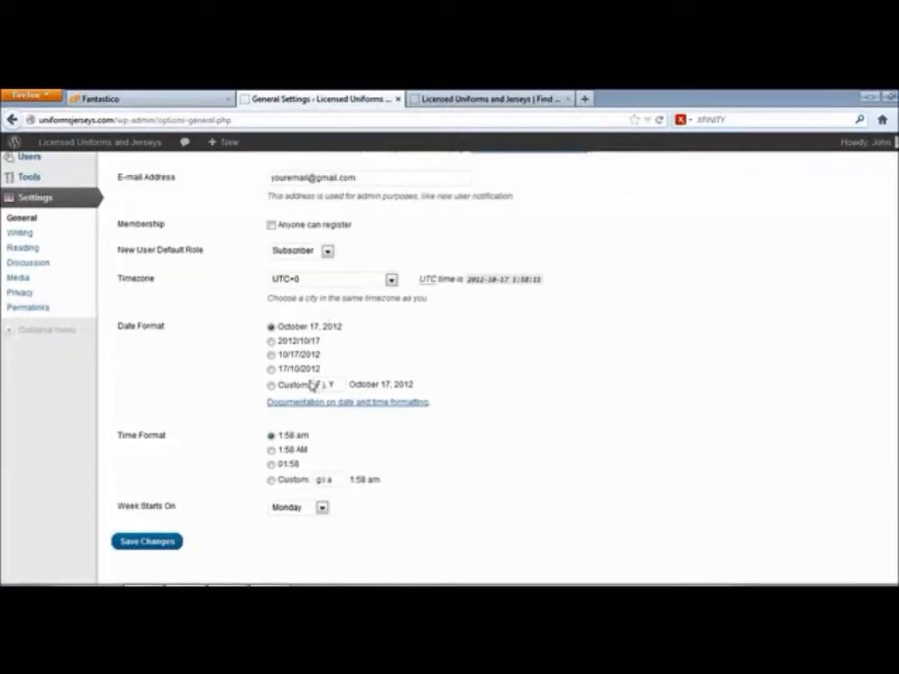
left_click(144, 543)
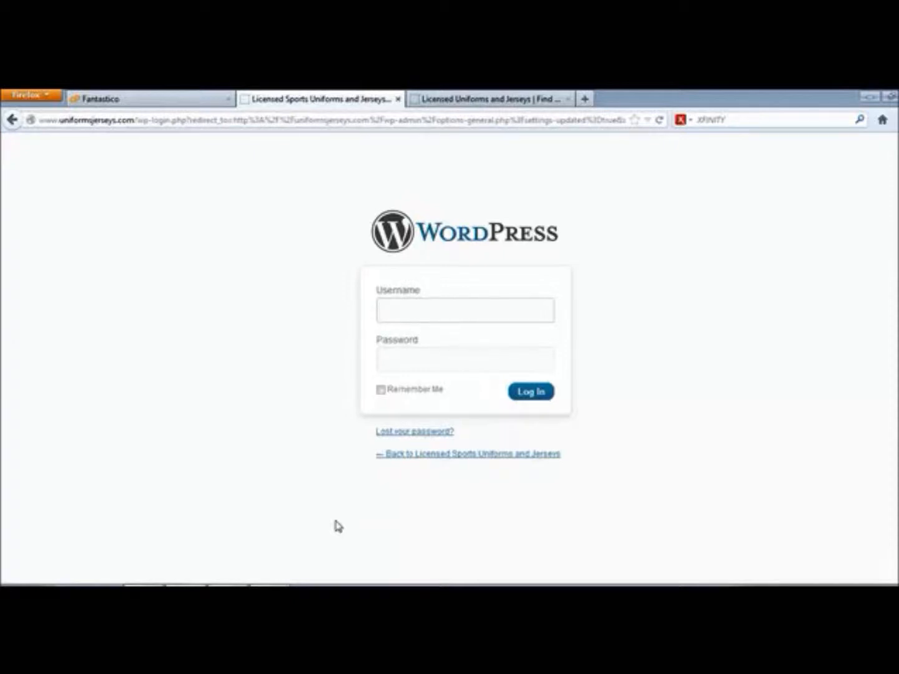
Log in with the admin username and password, dismissing the RoboForm prompt.
type("admin")
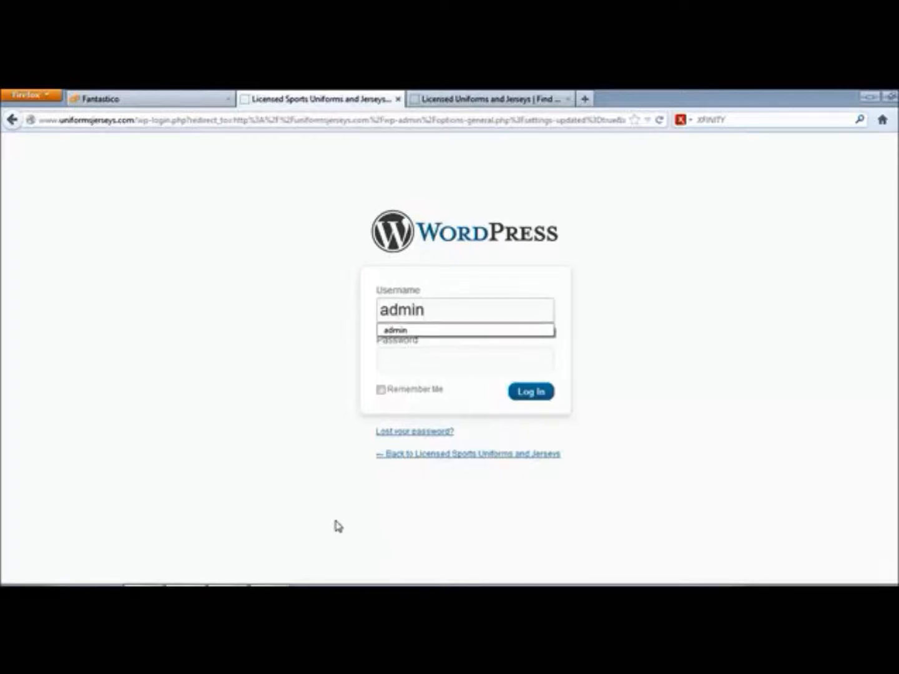
key("Tab")
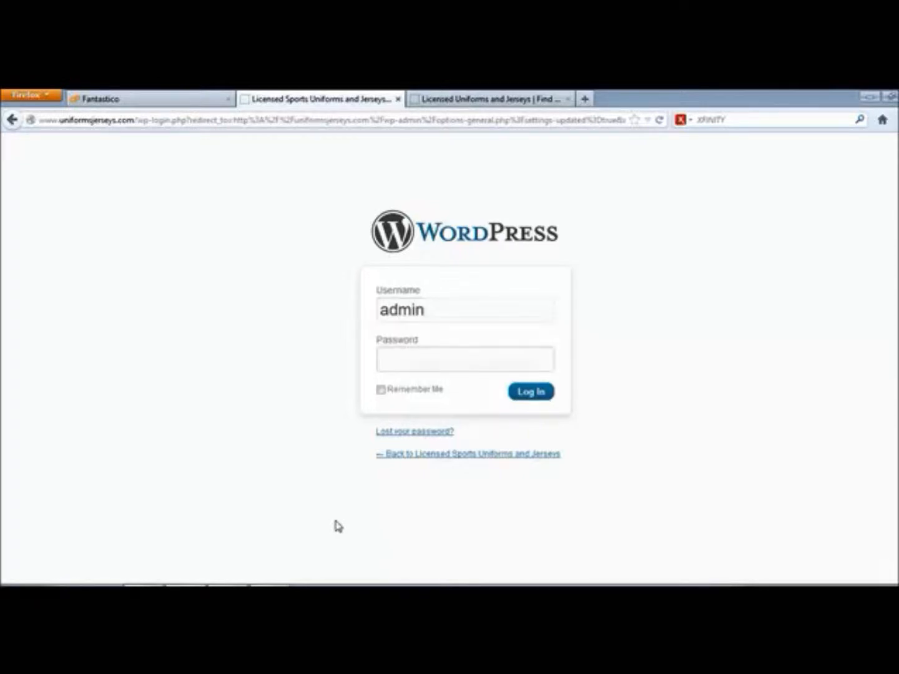
type("•••")
key("BackSpace")
key("BackSpace")
key("BackSpace")
type("•••••")
key("BackSpace")
key("BackSpace")
key("BackSpace")
key("BackSpace")
key("BackSpace")
type("•••••••••••")
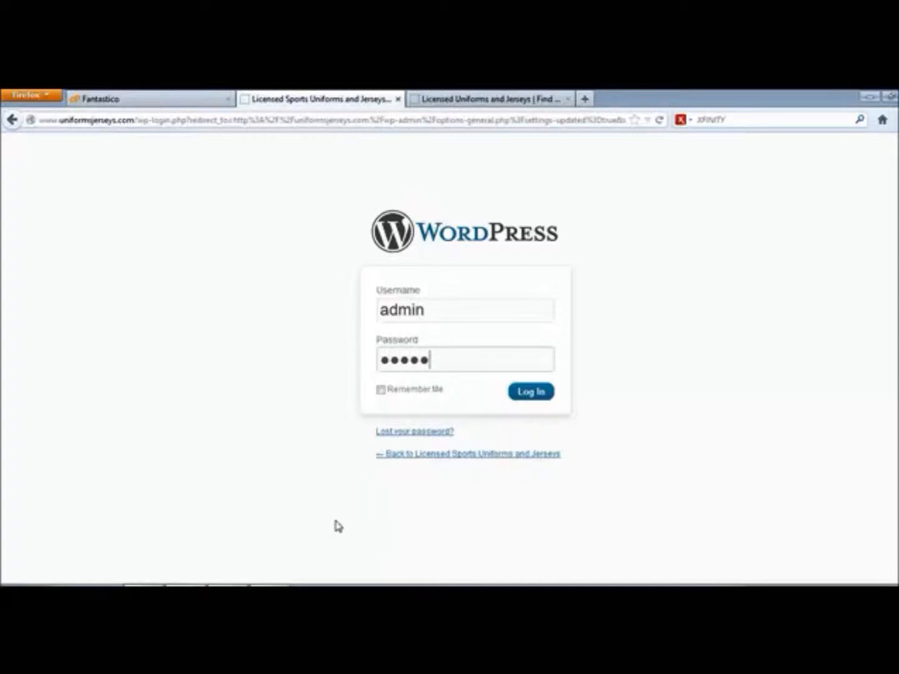
key("Return")
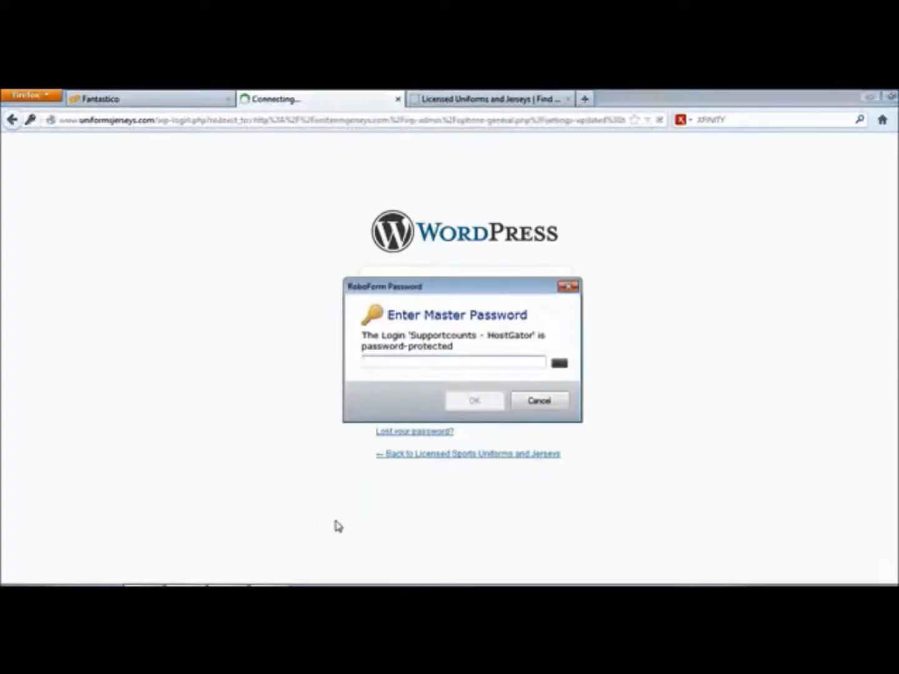
left_click(540, 402)
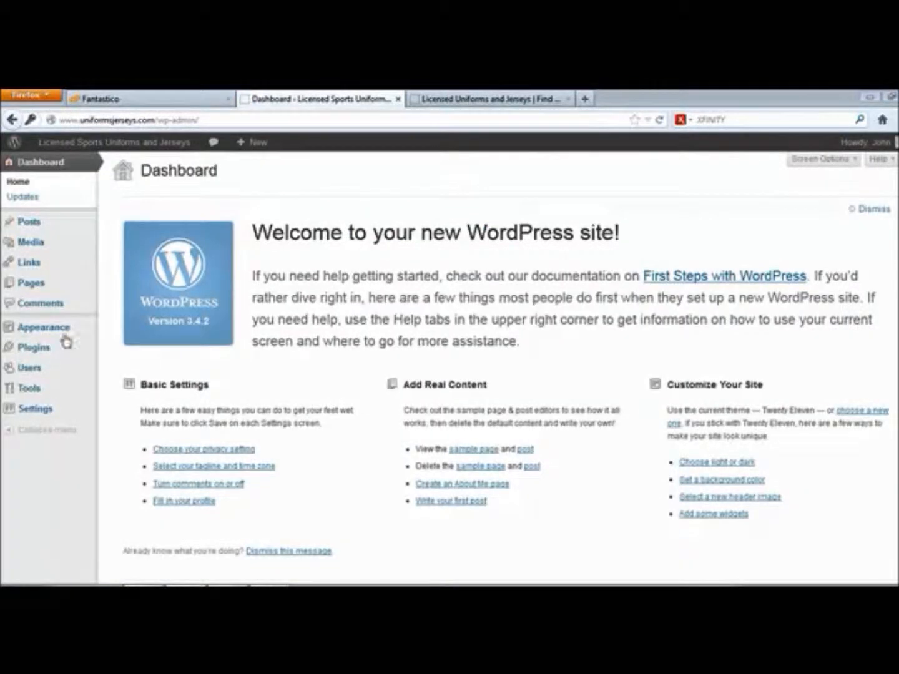
Reload the front page to verify 'Licensed Sports Uniforms and Jerseys' and its tagline, then return to General Settings.
left_click(23, 413)
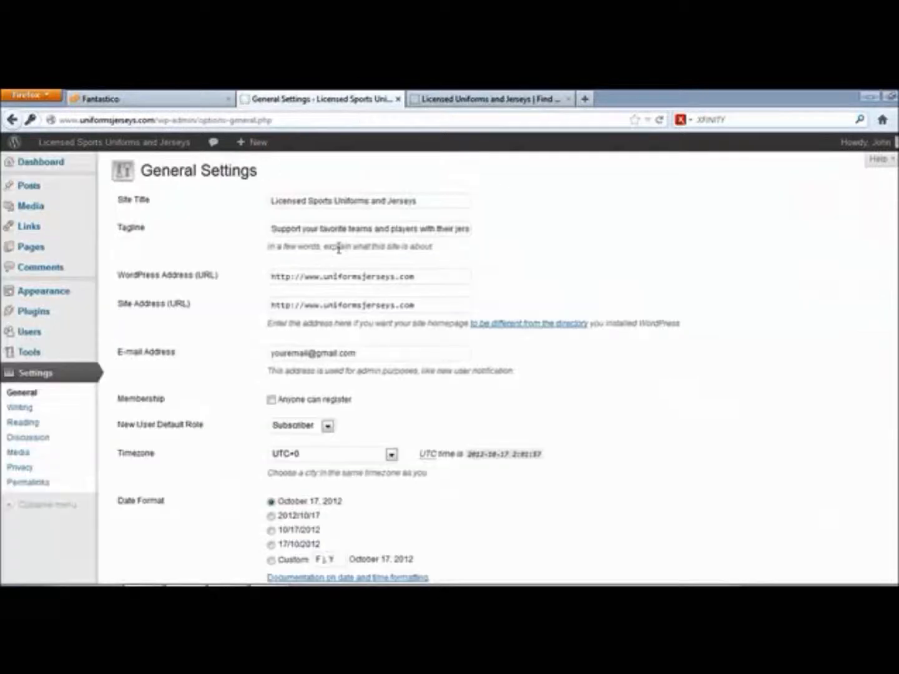
left_click(513, 98)
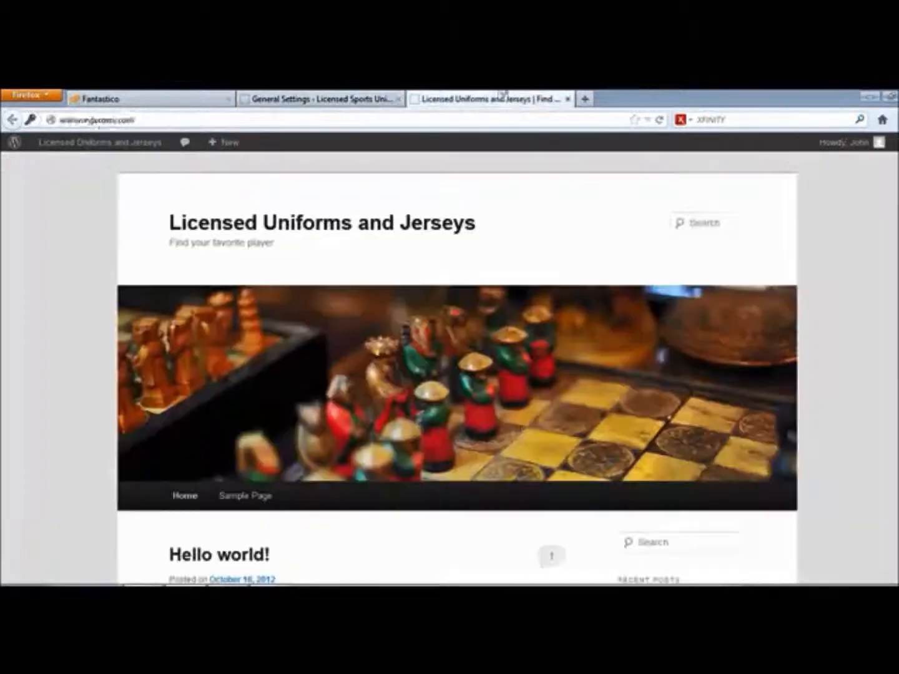
left_click(660, 121)
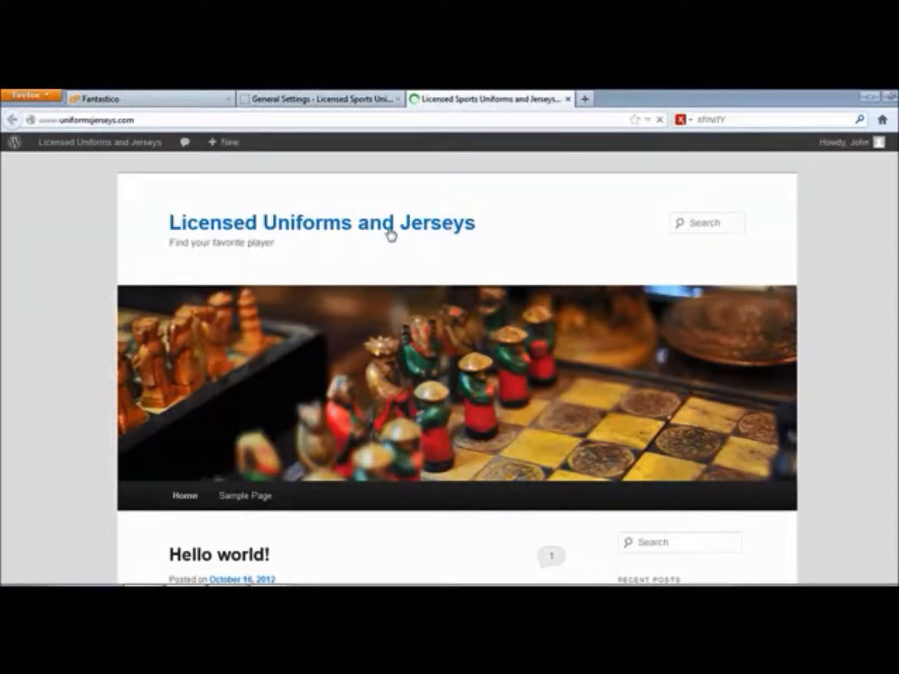
left_click_drag(160, 229, 608, 221)
left_click(590, 228)
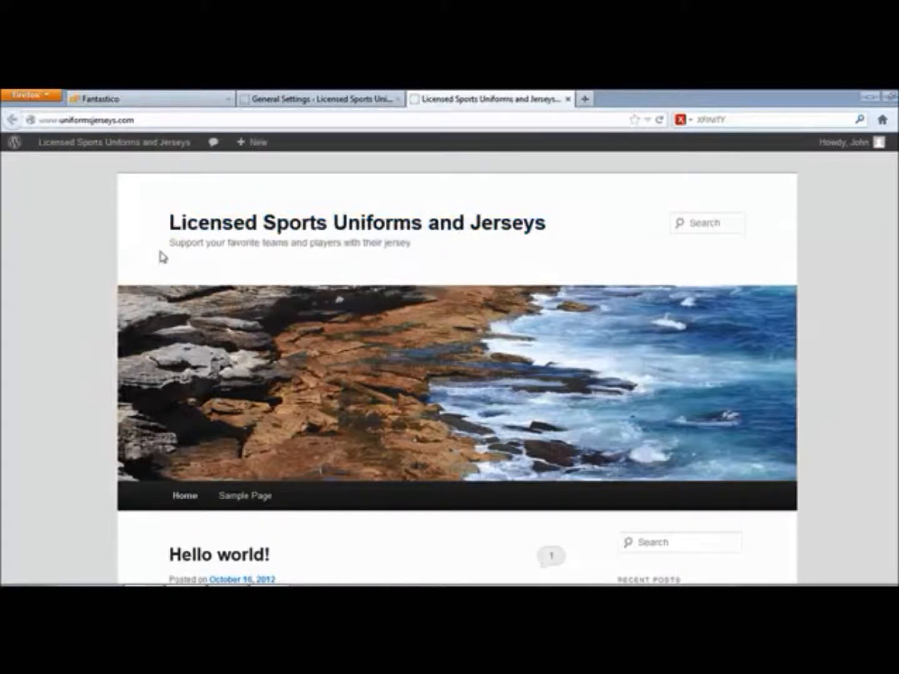
left_click_drag(170, 242, 445, 247)
left_click(447, 247)
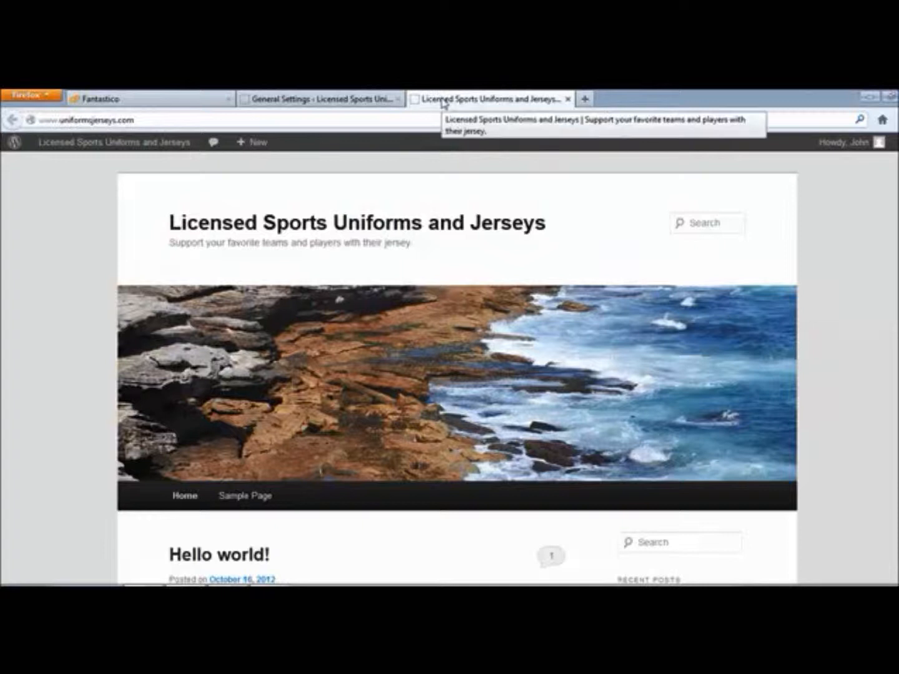
left_click(350, 100)
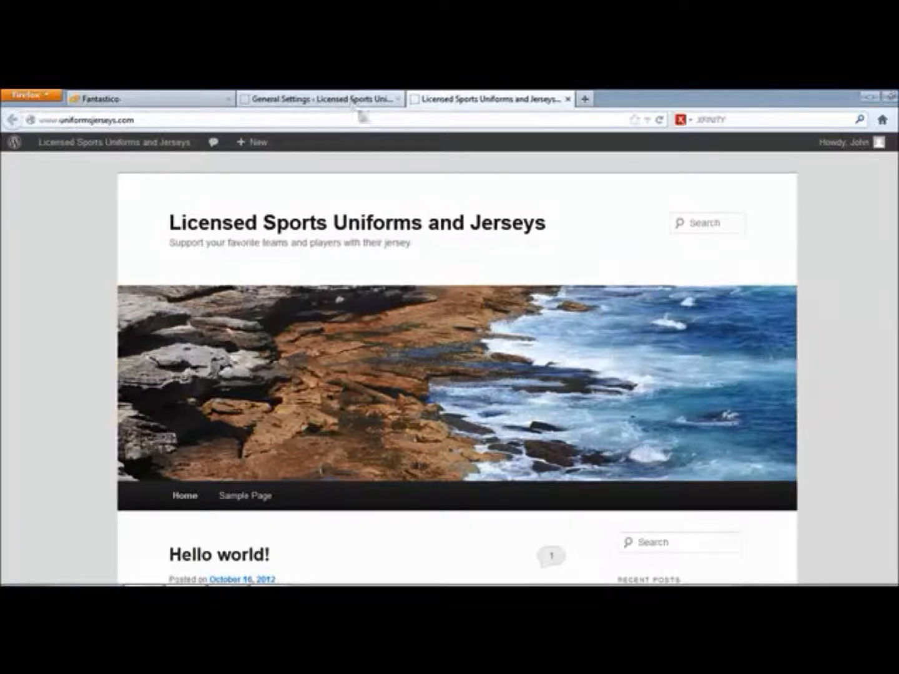